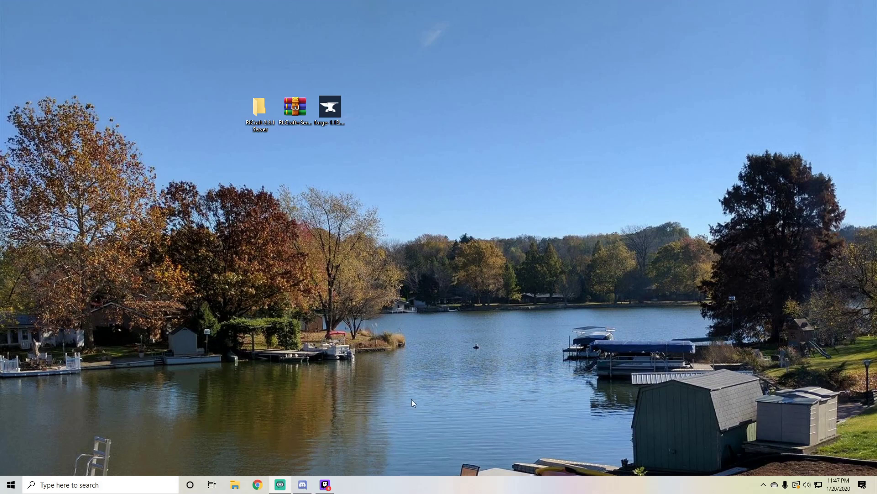
pyautogui.click(325, 122)
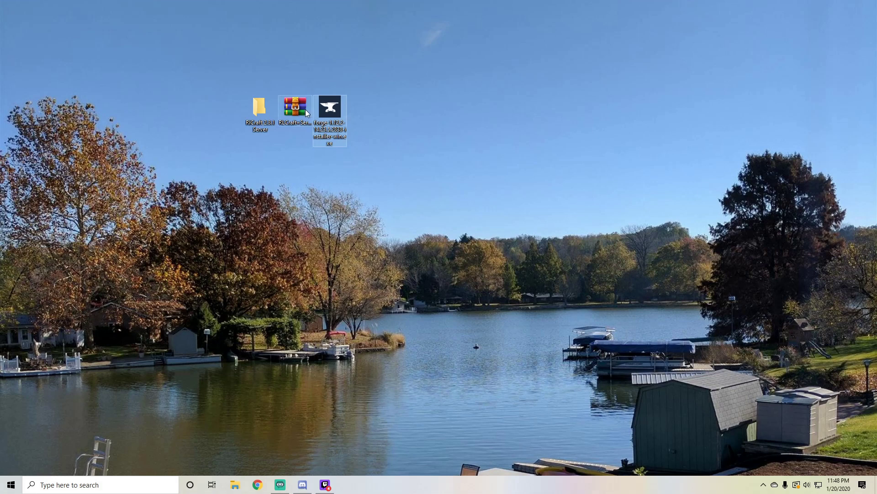
pyautogui.click(301, 131)
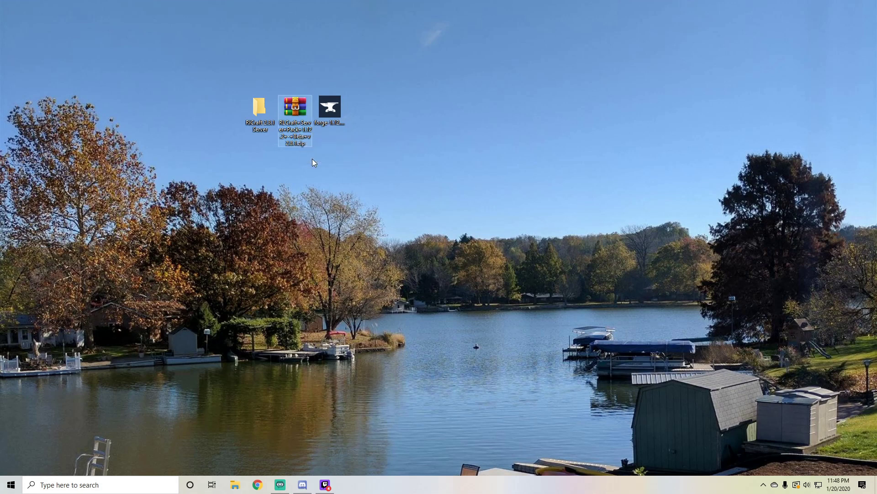
pyautogui.keyDown('ctrl'); pyautogui.click(265, 118); pyautogui.keyUp('ctrl')
pyautogui.keyDown('ctrl'); pyautogui.click(265, 118); pyautogui.keyUp('ctrl')
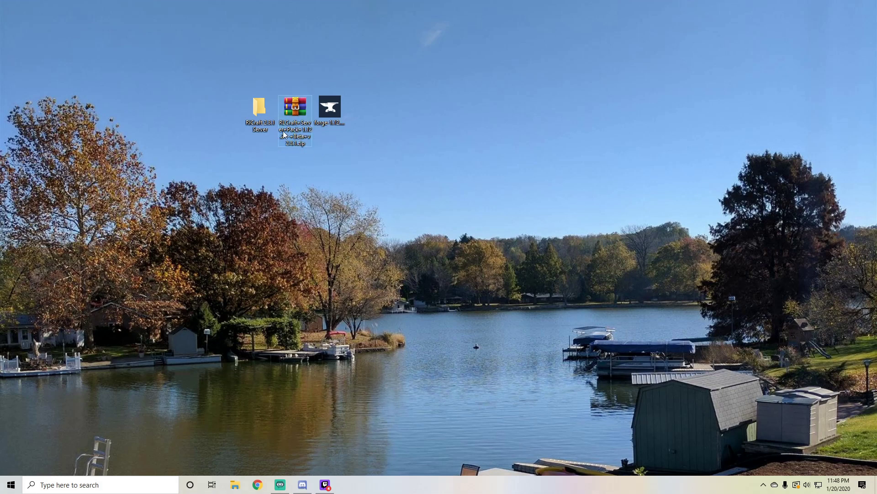
# - Launch the Forge 1.12.2 installer and set it to install the server into the desktop's RlCraft 2.8.1 Server folder
pyautogui.click(336, 115)
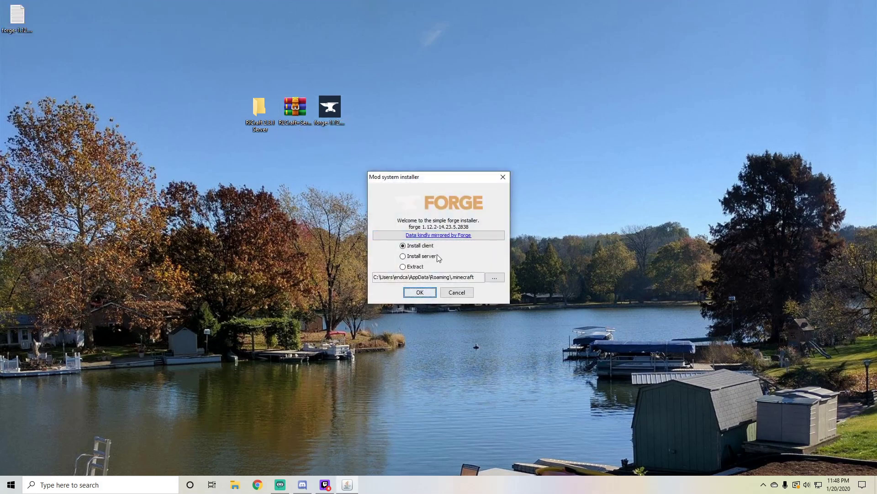
pyautogui.click(403, 257)
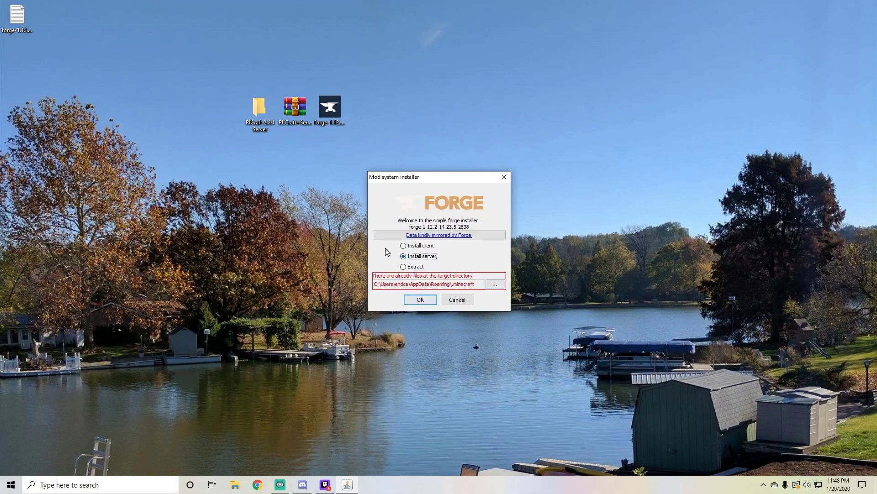
pyautogui.click(494, 287)
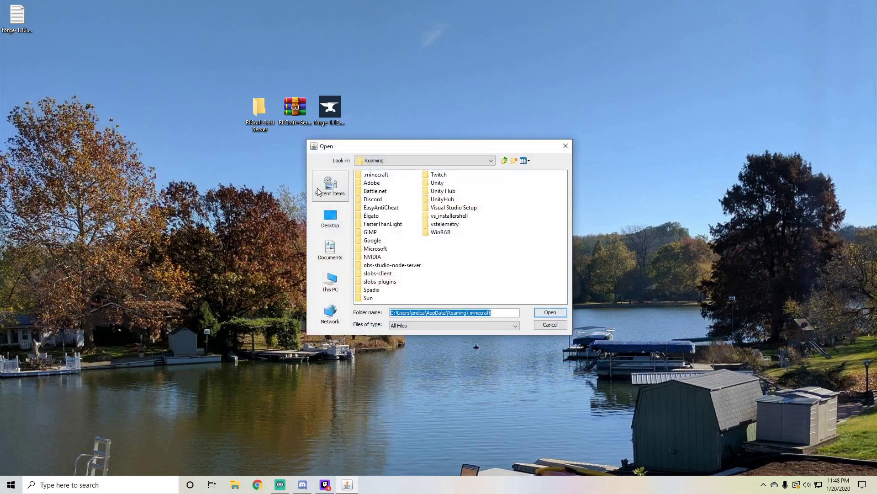
pyautogui.click(336, 214)
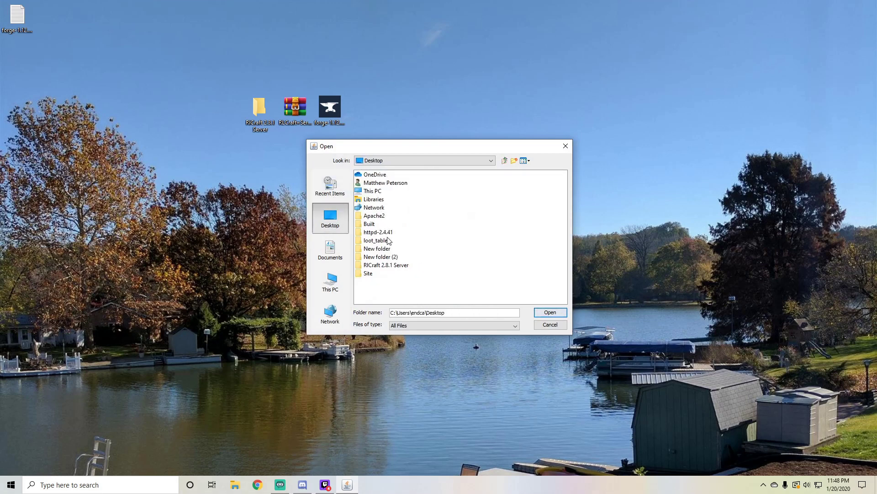
pyautogui.rightClick(385, 265)
pyautogui.click(379, 266)
pyautogui.doubleClick(380, 266)
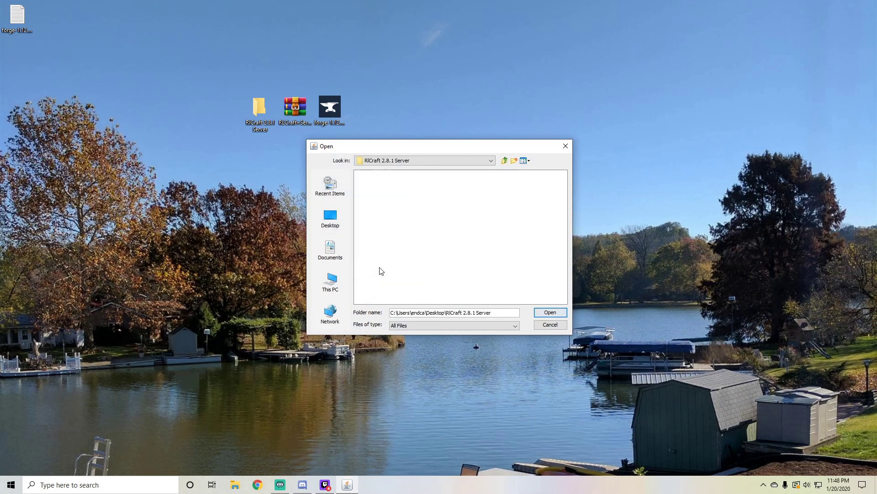
pyautogui.click(550, 315)
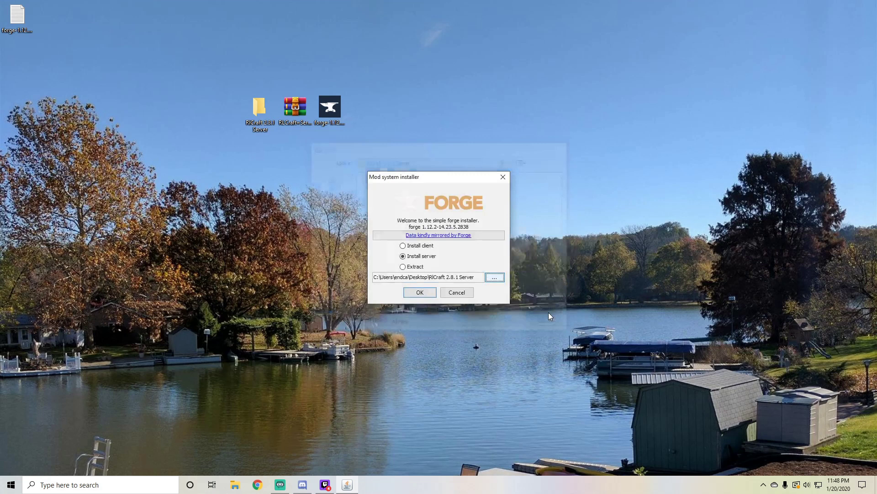
# - Run the Forge server installation through to completion and dismiss the installer
pyautogui.click(420, 292)
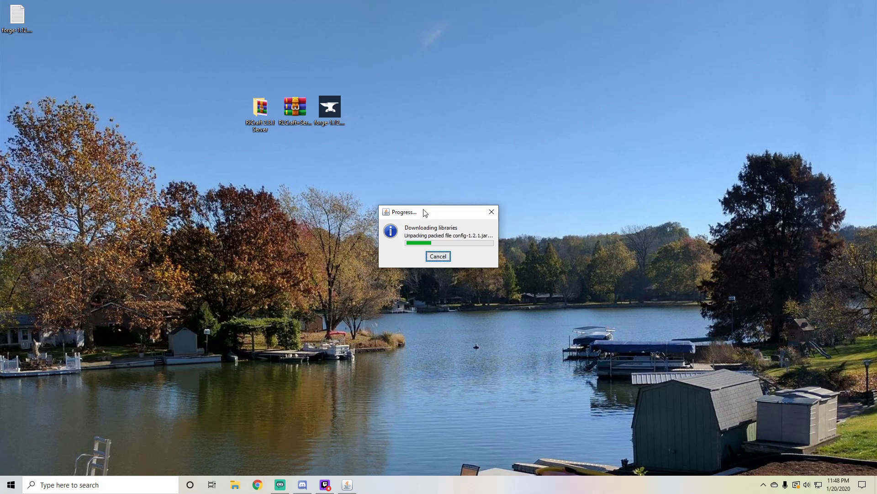
pyautogui.moveTo(423, 208); pyautogui.dragTo(366, 127)
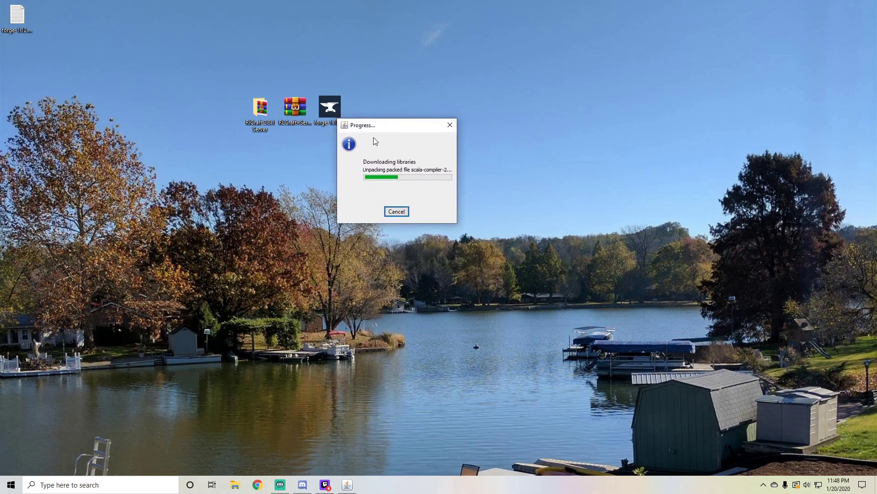
pyautogui.moveTo(425, 224); pyautogui.dragTo(419, 171)
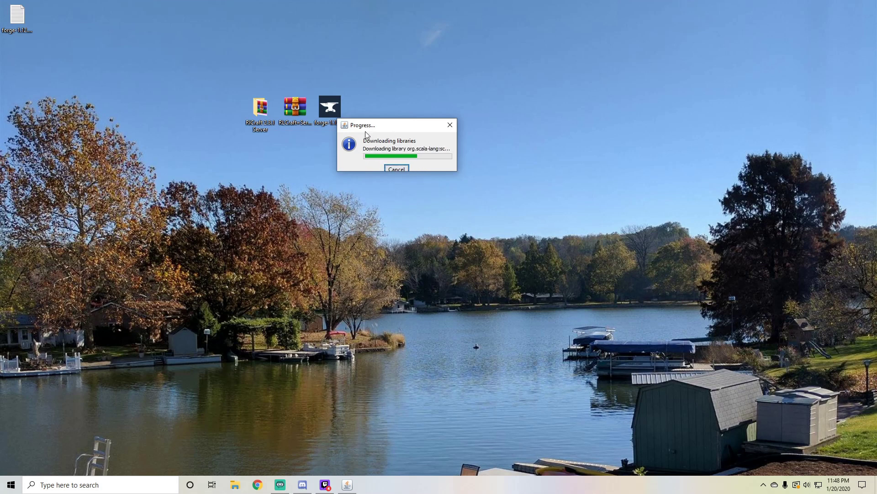
pyautogui.moveTo(379, 128); pyautogui.dragTo(458, 127)
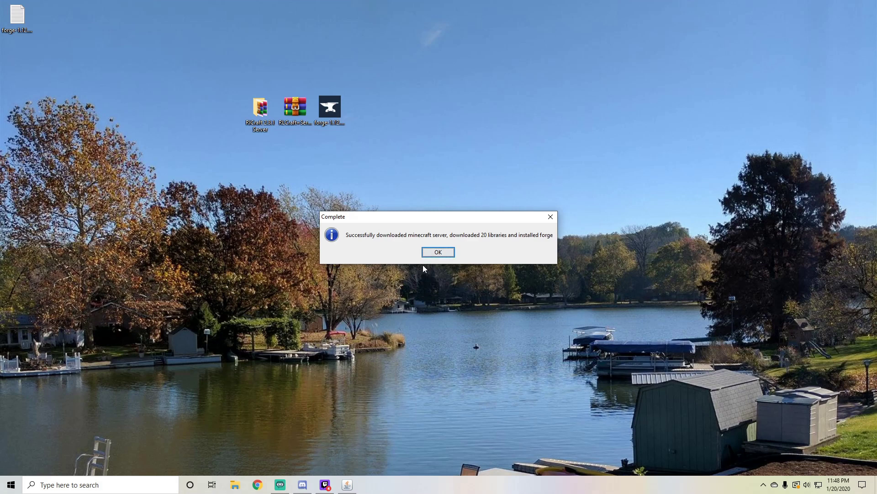
pyautogui.click(428, 255)
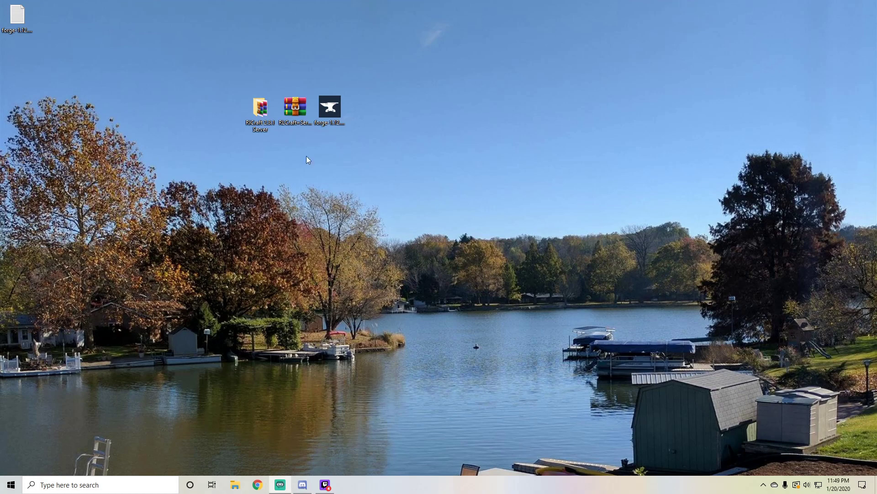
# - Extract all folders and files of the RLCraft Server Pack 1.12.2 Beta v2.8.1 archive into the RlCraft 2.8.1 Server folder
pyautogui.doubleClick(294, 113)
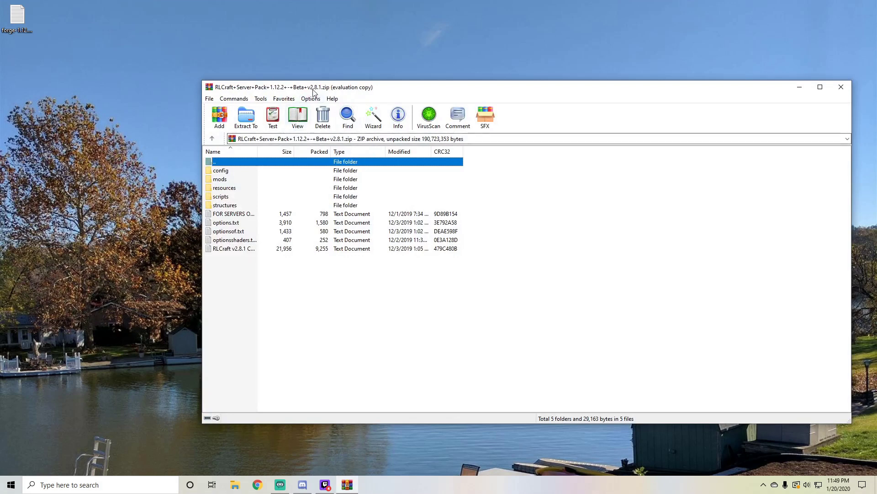
pyautogui.moveTo(308, 86); pyautogui.dragTo(516, 85)
pyautogui.moveTo(471, 297); pyautogui.dragTo(435, 169)
pyautogui.moveTo(470, 193); pyautogui.dragTo(254, 108)
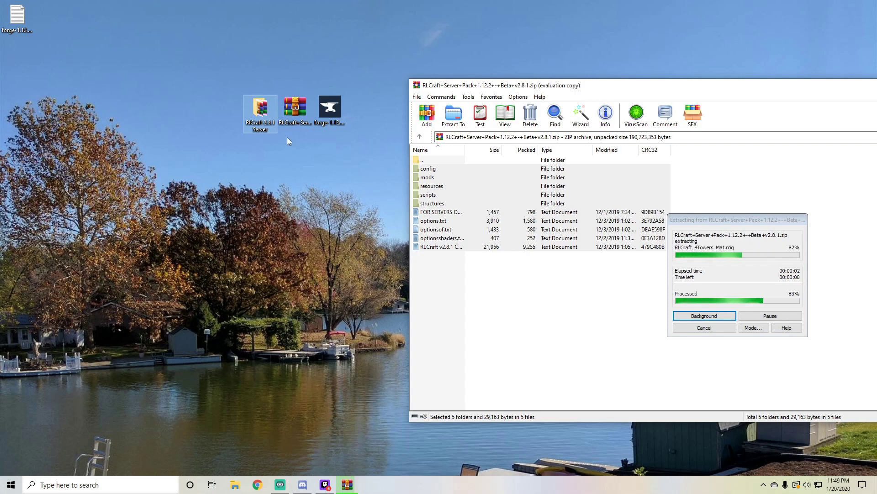
# - In the RlCraft 2.8.1 Server folder, read the FOR SERVERS ONLY text file's recommended server.properties settings and pregeneration commands, and close it
pyautogui.doubleClick(269, 127)
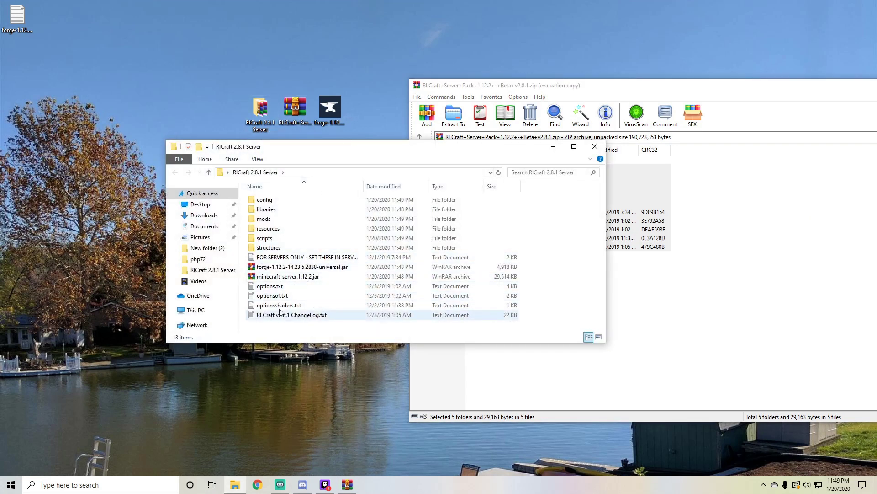
pyautogui.doubleClick(279, 257)
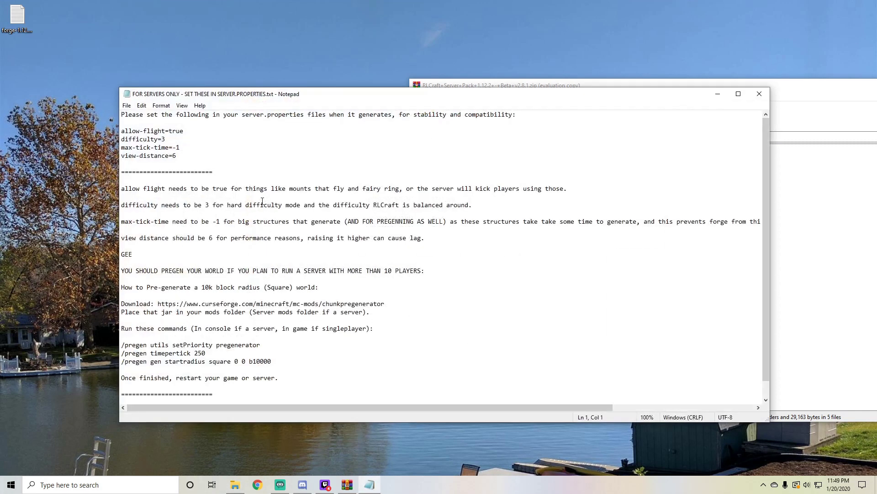
pyautogui.scroll(-1, 263, 215)
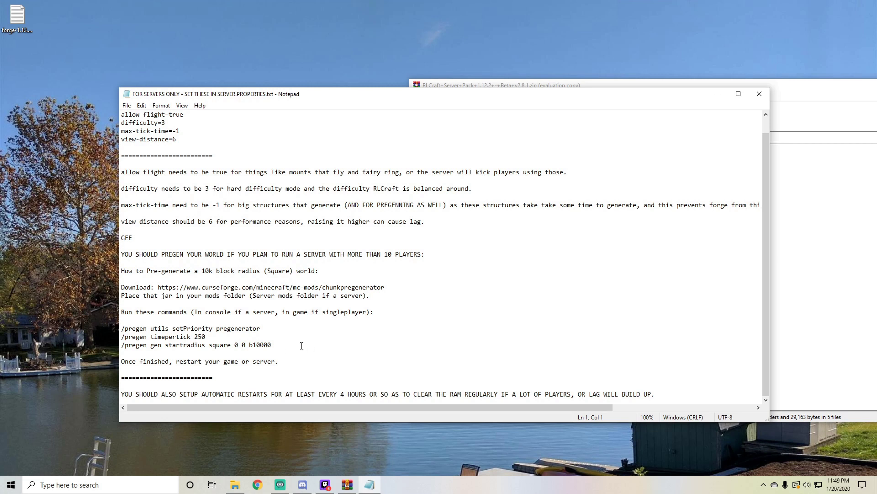
pyautogui.moveTo(302, 345); pyautogui.dragTo(122, 328)
pyautogui.click(196, 229)
pyautogui.click(760, 94)
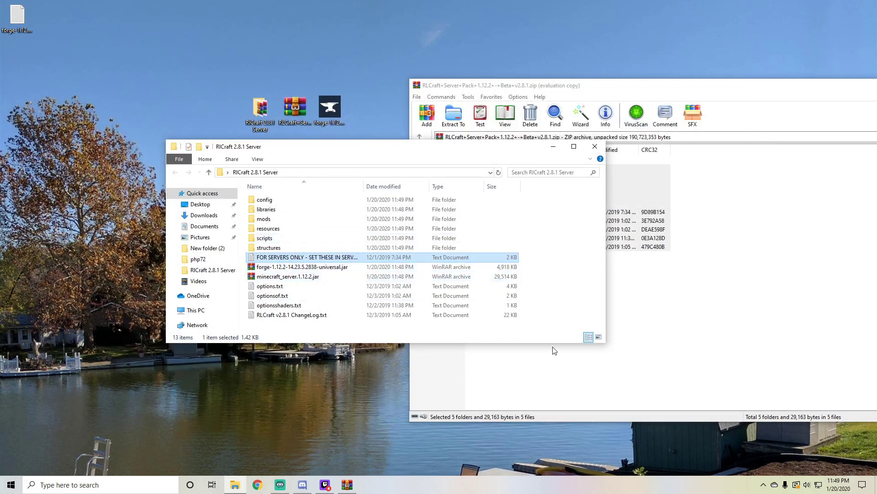
# - Switch to Chrome, search for "minecraft bat start command" and open the Official Minecraft Wiki's Setting up a server tutorial
pyautogui.click(257, 485)
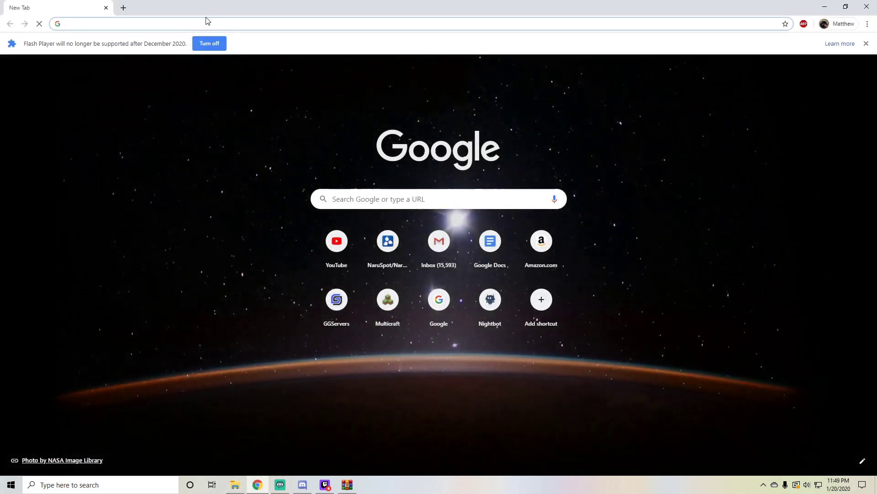
pyautogui.write('minecrf')
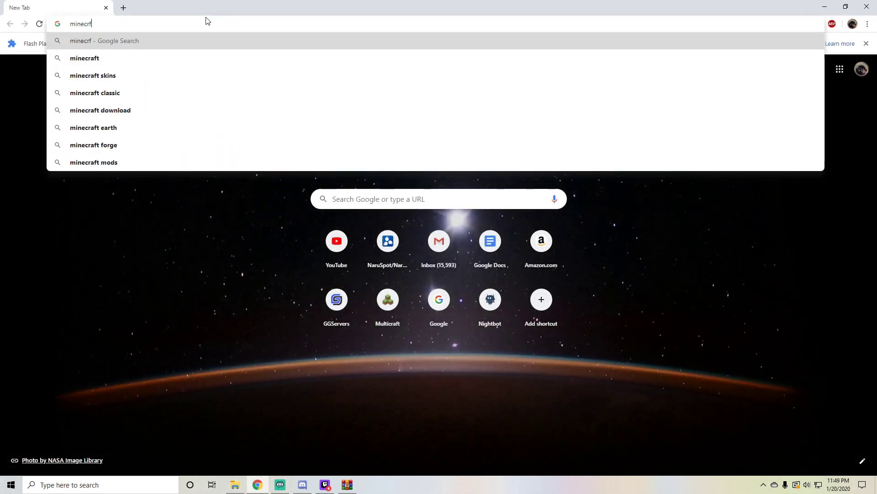
pyautogui.press('BackSpace')
pyautogui.write('a')
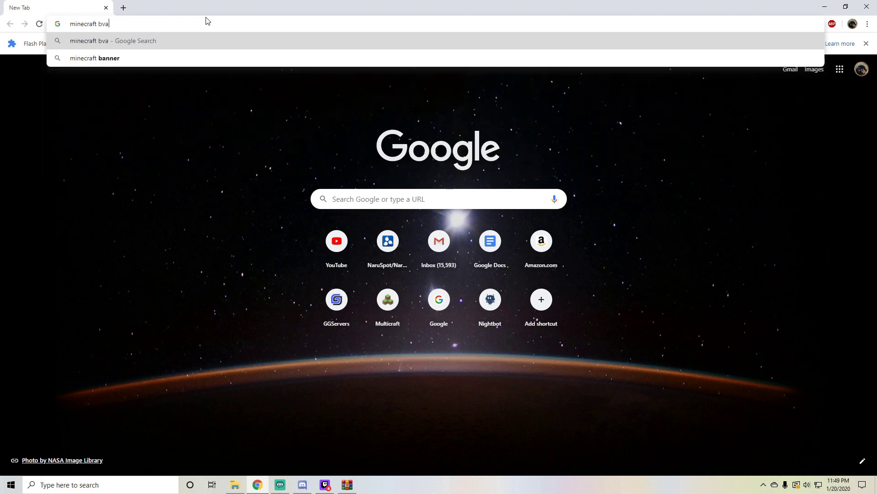
pyautogui.write('ft bat start command')
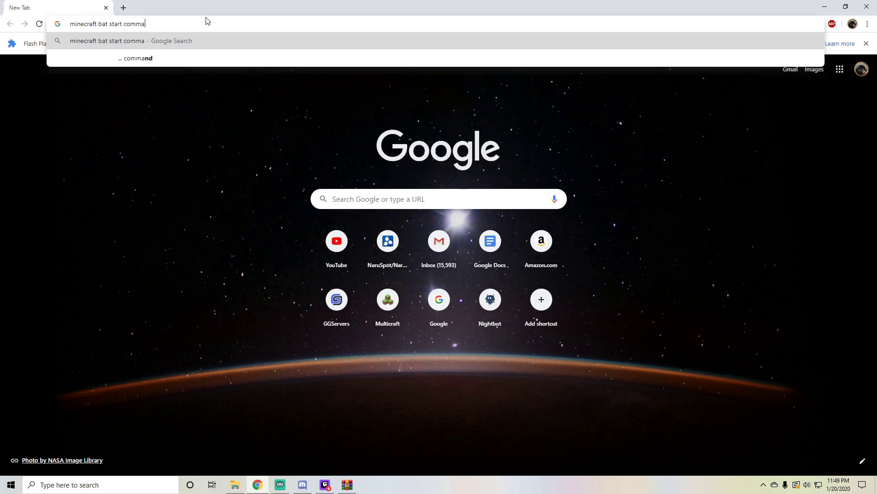
pyautogui.press('Return')
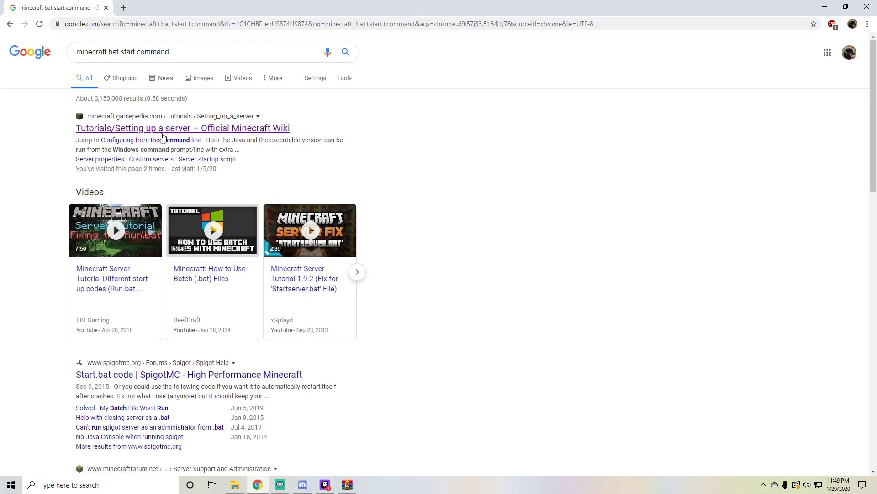
pyautogui.click(164, 136)
pyautogui.scroll(-20, 290, 238)
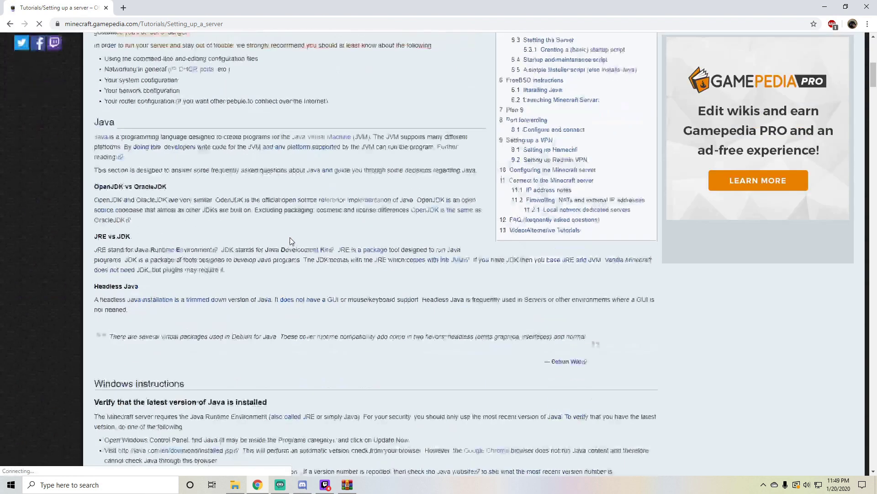
pyautogui.scroll(5, 290, 235)
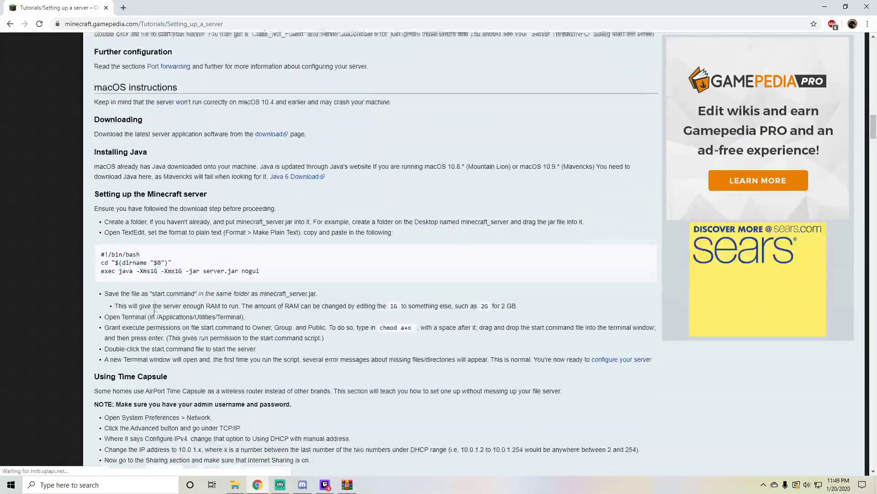
pyautogui.moveTo(156, 152); pyautogui.dragTo(102, 127)
pyautogui.hotkey('ctrl', 'c')
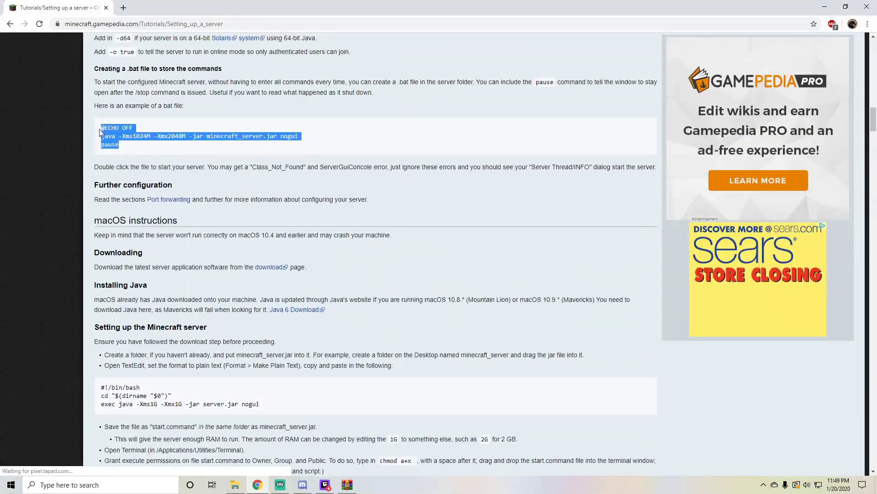
pyautogui.click(862, 7)
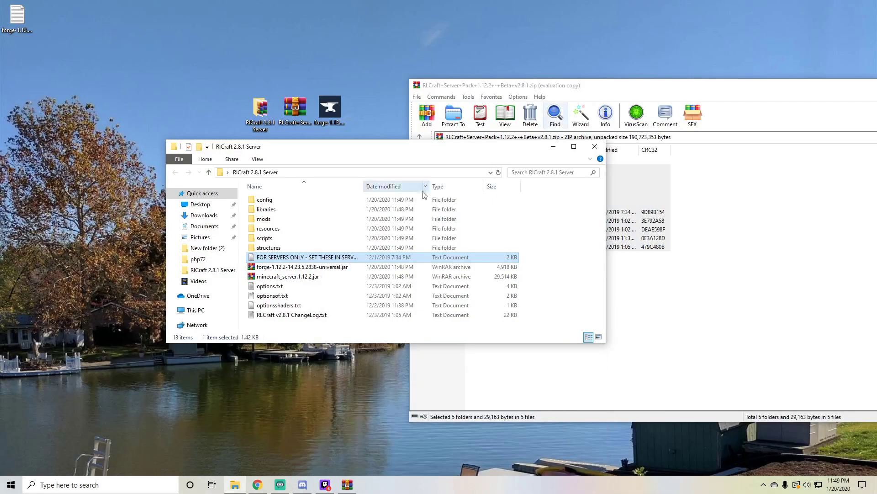
# - Create a new text document in the RlCraft 2.8.1 Server folder and name it run.bat, accepting the extension change
pyautogui.rightClick(363, 329)
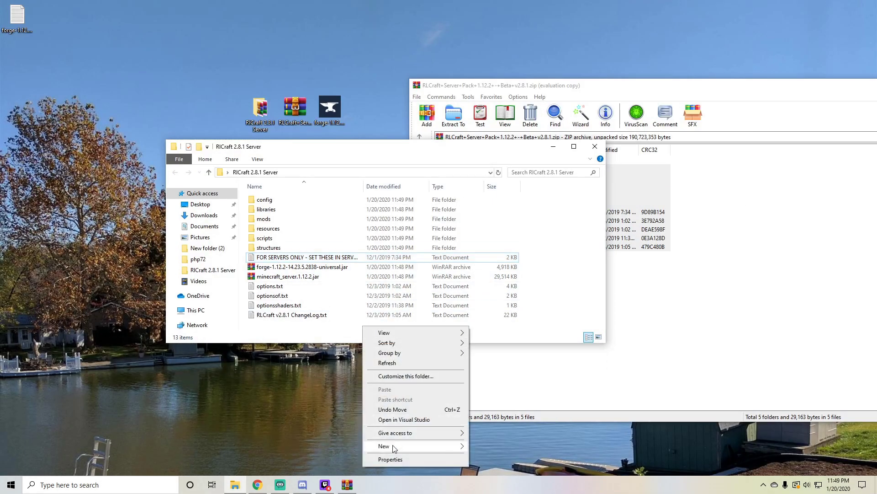
pyautogui.moveTo(392, 447)
pyautogui.click(509, 437)
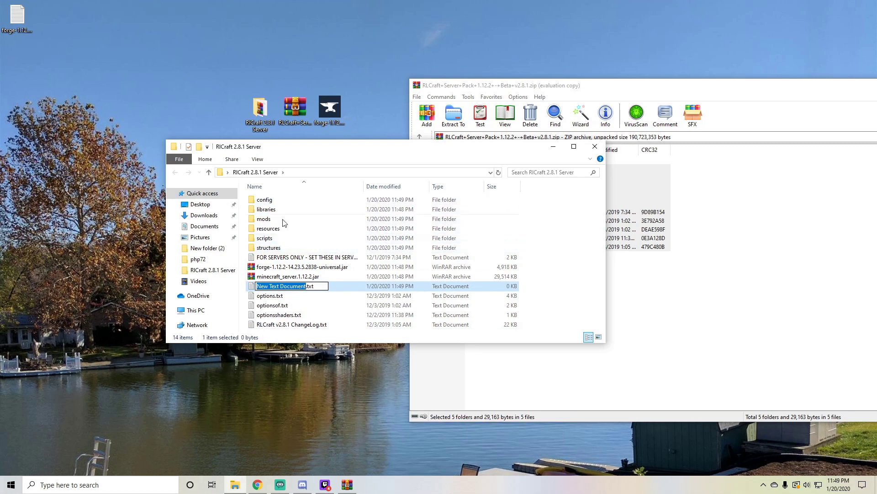
pyautogui.write('run.bat')
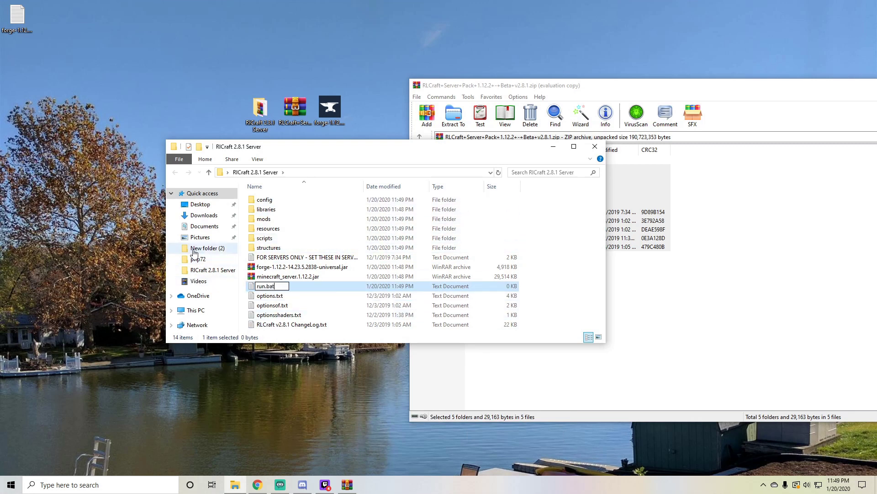
pyautogui.press('Return')
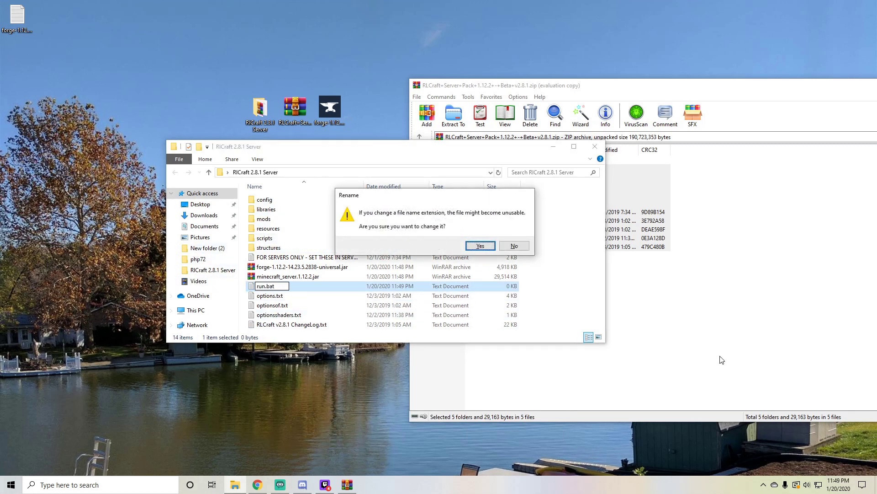
pyautogui.click(480, 246)
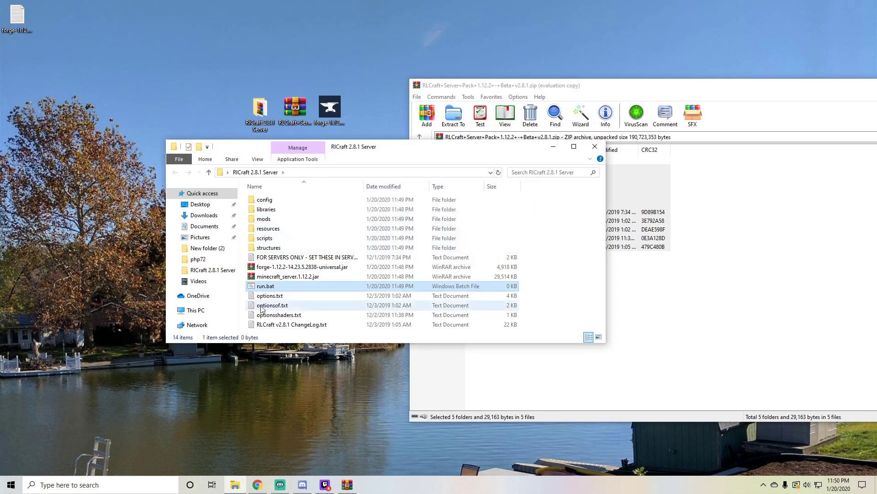
# - Open run.bat for editing in Notepad and paste the copied start script into it
pyautogui.rightClick(273, 290)
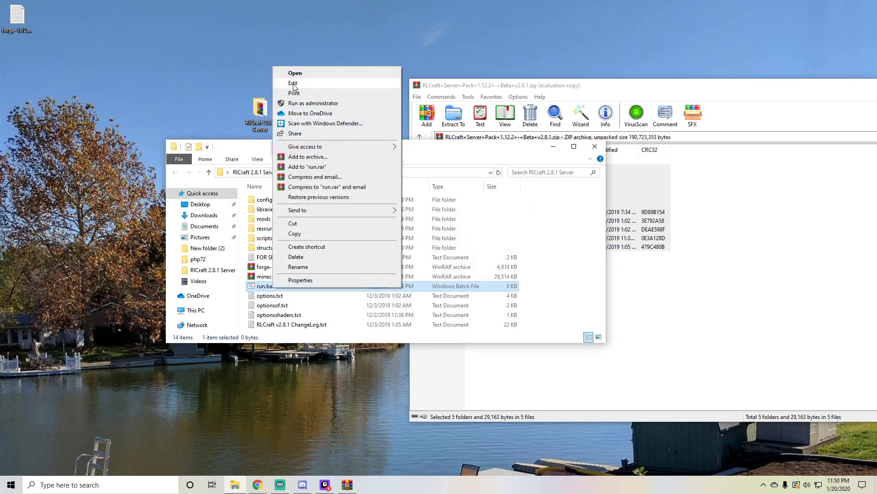
pyautogui.click(277, 84)
pyautogui.hotkey('ctrl', 'v')
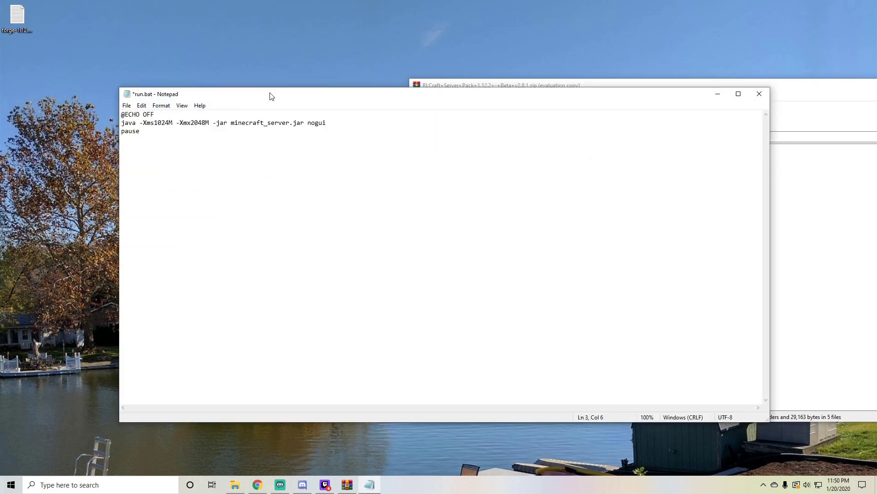
pyautogui.moveTo(269, 96); pyautogui.dragTo(528, 72)
# - Rename forge-1.12.2-14.23.5.2838-universal.jar in the server folder to minecraft.jar
pyautogui.moveTo(341, 143); pyautogui.dragTo(233, 85)
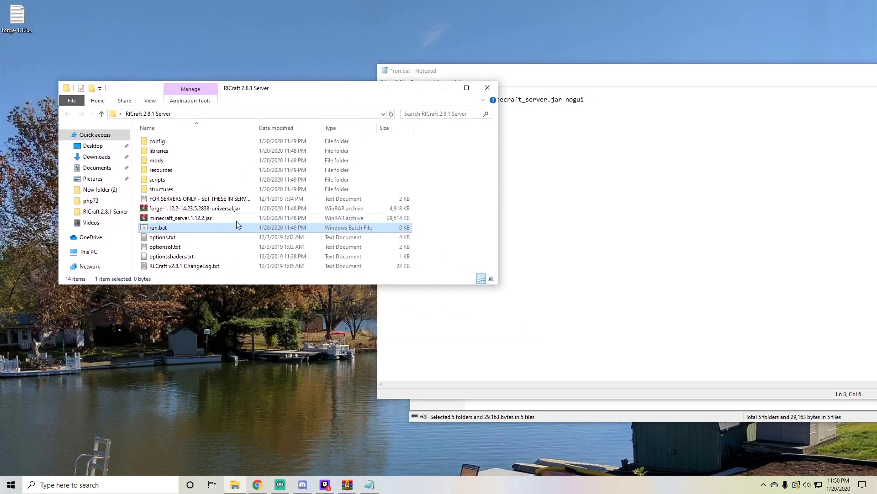
pyautogui.rightClick(201, 211)
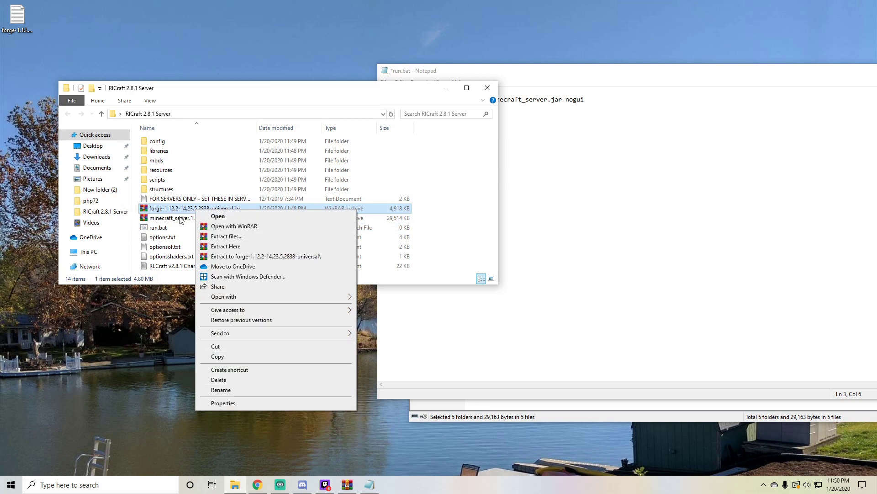
pyautogui.click(220, 390)
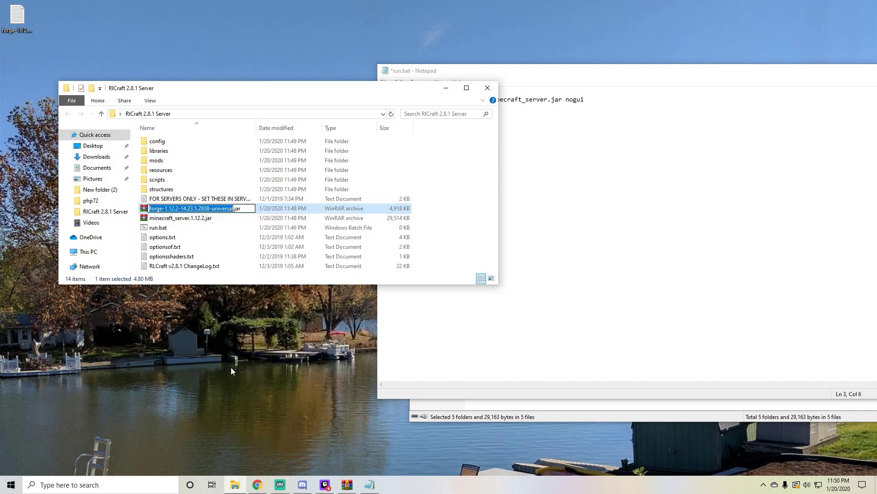
pyautogui.write('minecraft')
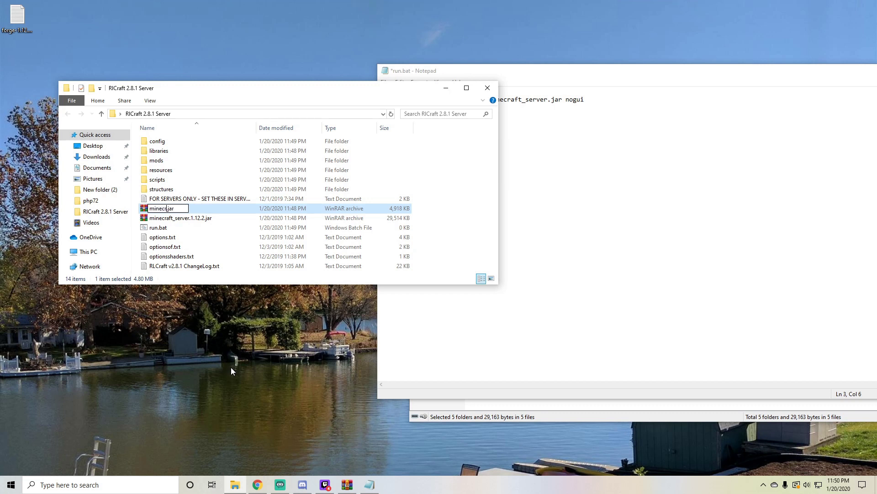
pyautogui.press('Return')
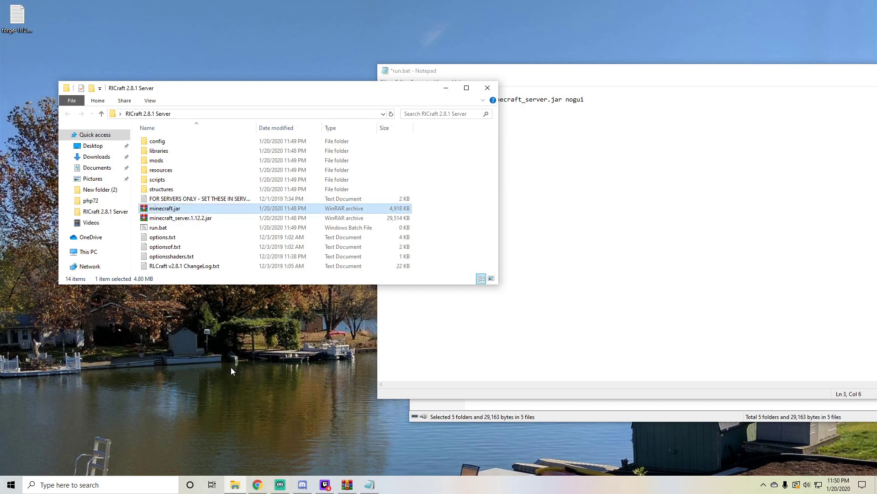
# - Change the jar name in the run.bat java line to minecraft.jar
pyautogui.hotkey('alt', 'Tab')
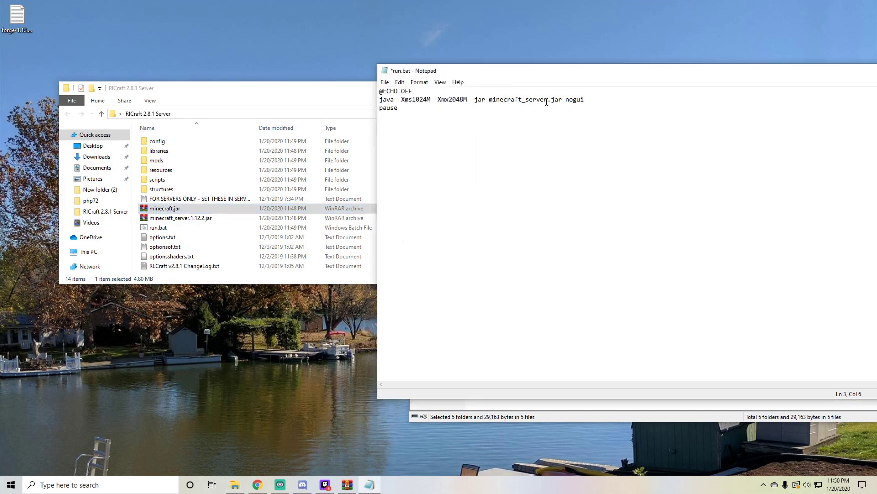
pyautogui.press('BackSpace')
pyautogui.press('BackSpace')
pyautogui.press('BackSpace')
pyautogui.press('BackSpace')
pyautogui.press('BackSpace')
pyautogui.press('BackSpace')
pyautogui.press('BackSpace')
# - Set both the -Xms and -Xmx memory values in run.bat to 4G, then save and close the file
pyautogui.moveTo(431, 100); pyautogui.dragTo(413, 100)
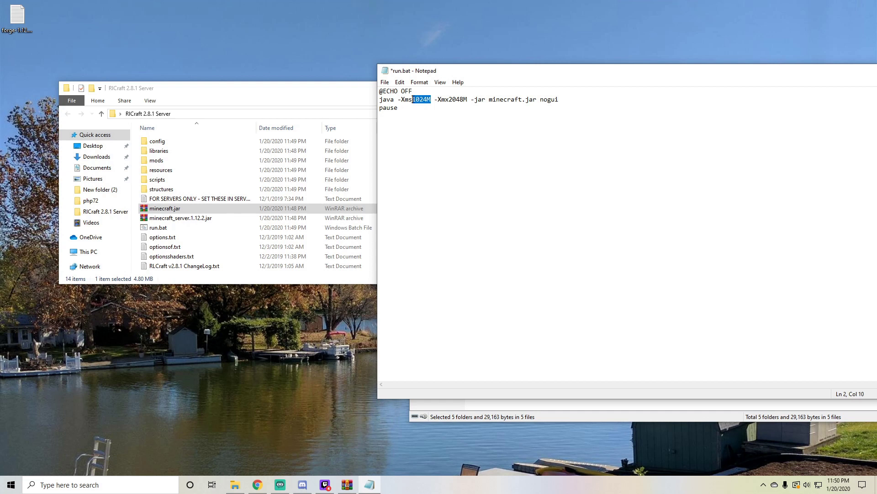
pyautogui.write('4G')
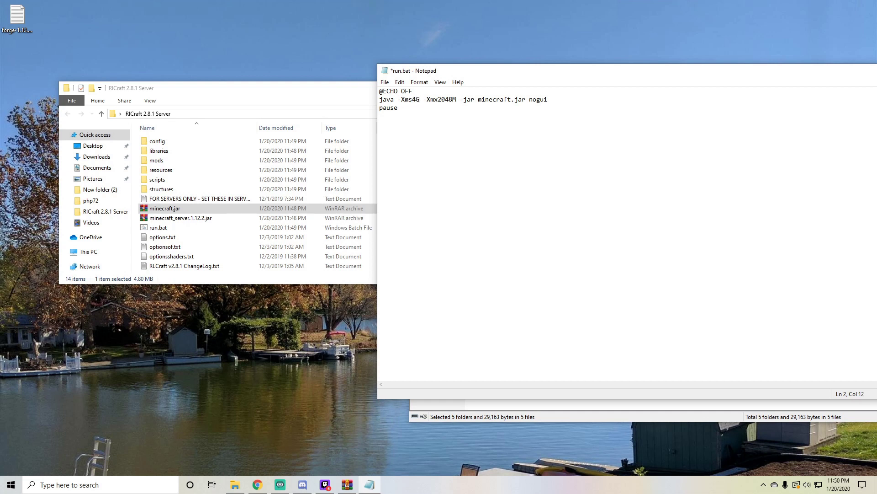
pyautogui.moveTo(455, 101); pyautogui.dragTo(441, 101)
pyautogui.write('4G')
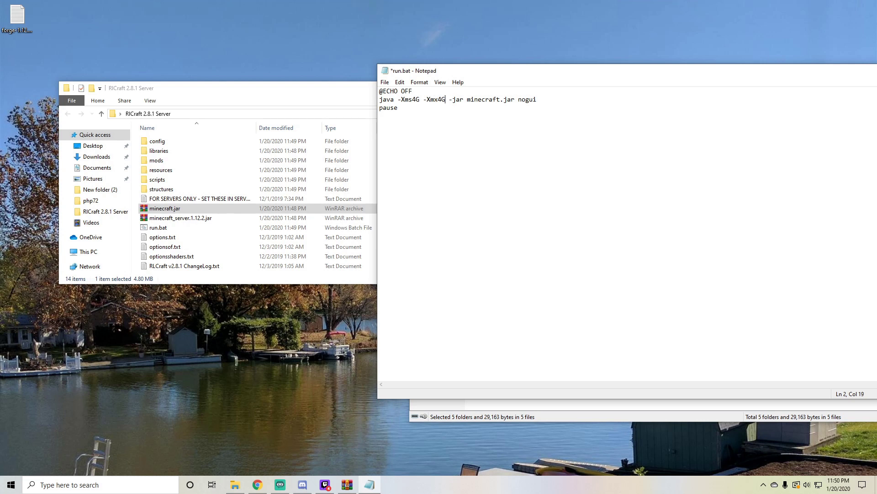
pyautogui.click(385, 82)
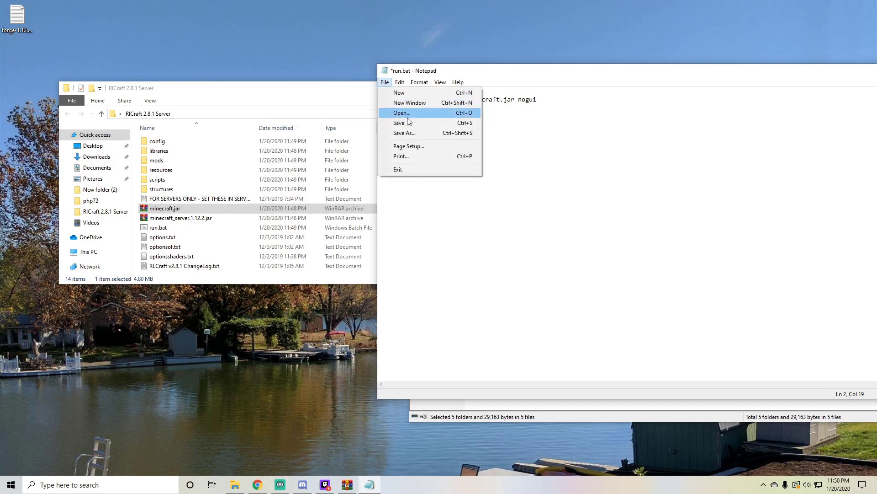
pyautogui.click(409, 121)
pyautogui.moveTo(580, 83); pyautogui.dragTo(665, 92)
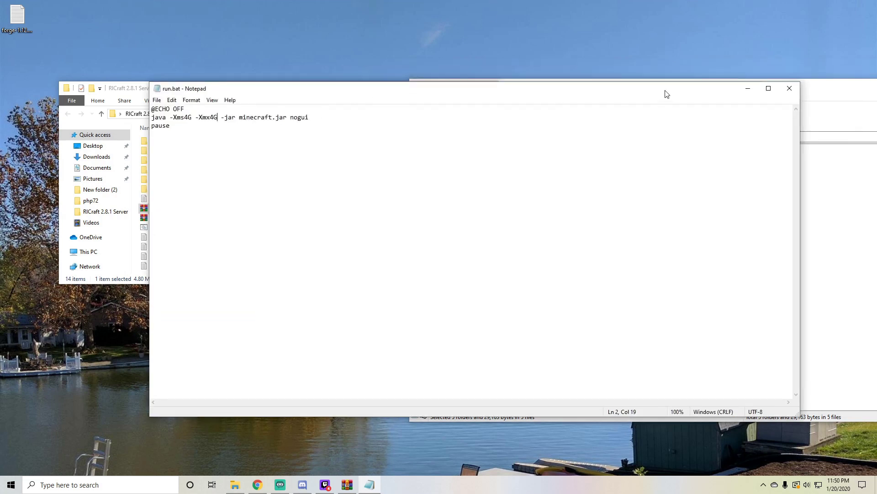
pyautogui.click(788, 89)
# - Run run.bat once to generate the EULA file and dismiss the console when it pauses
pyautogui.doubleClick(180, 229)
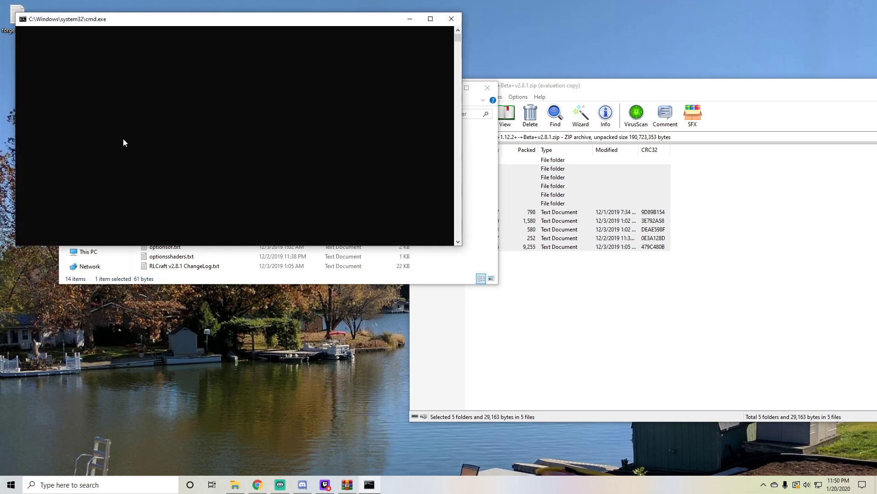
pyautogui.moveTo(116, 19); pyautogui.dragTo(219, 71)
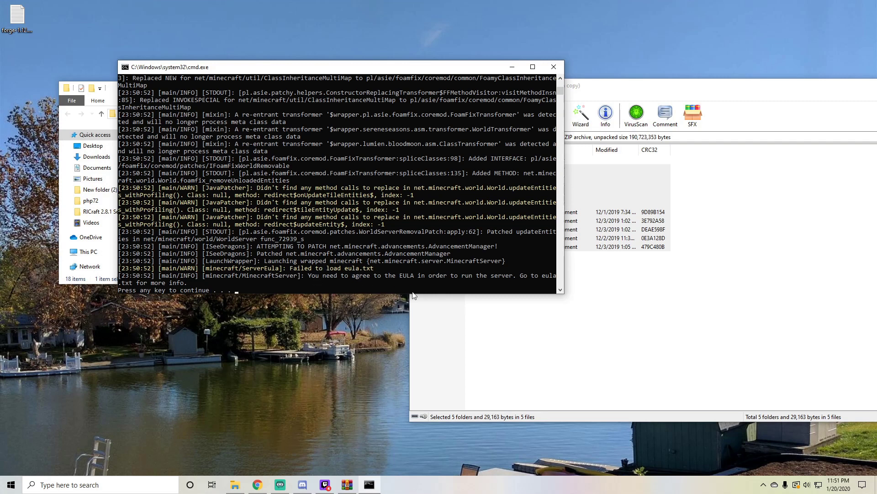
pyautogui.press('Return')
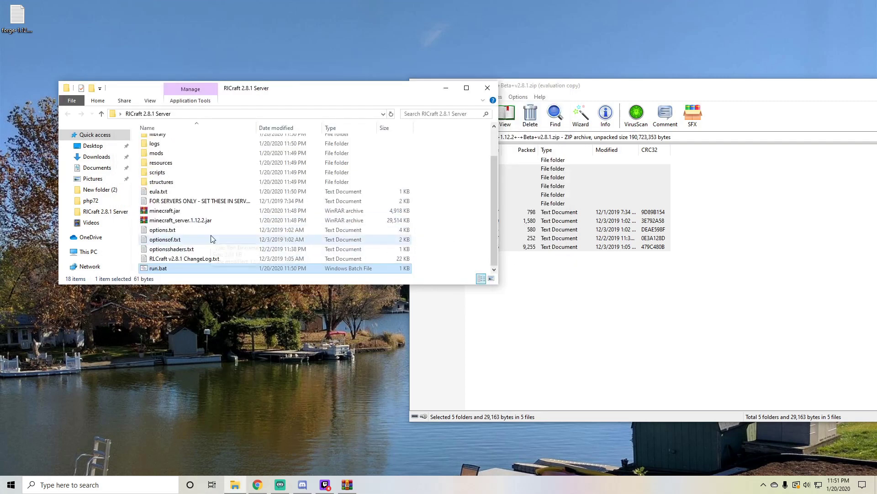
# - Accept the EULA by setting eula=true in eula.txt, then save and close the file
pyautogui.doubleClick(156, 192)
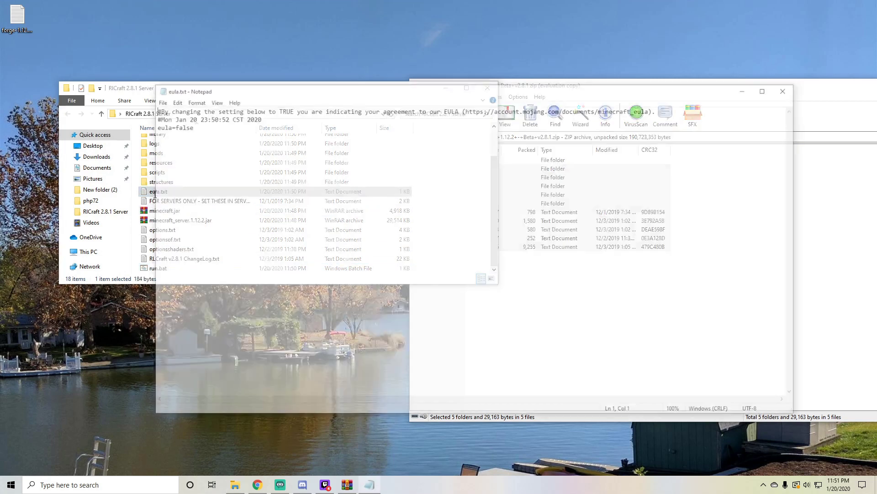
pyautogui.moveTo(210, 128); pyautogui.dragTo(182, 126)
pyautogui.moveTo(168, 128); pyautogui.dragTo(171, 128)
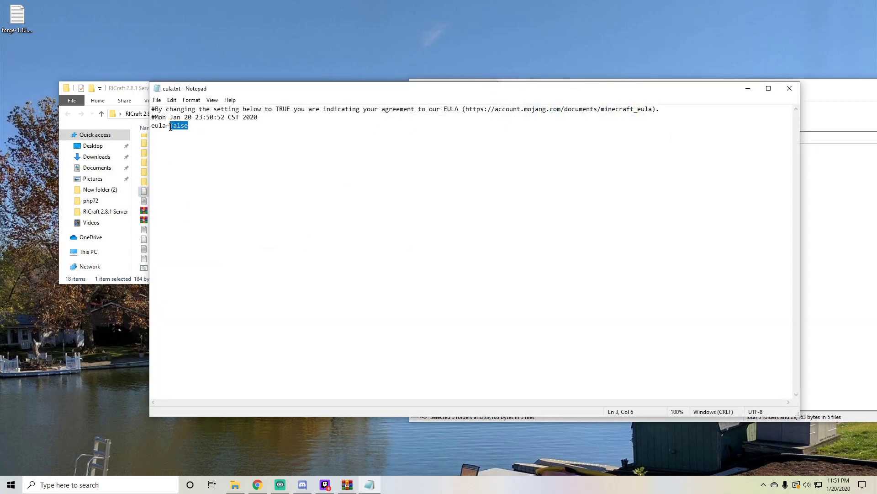
pyautogui.write('true')
pyautogui.click(156, 100)
pyautogui.click(177, 139)
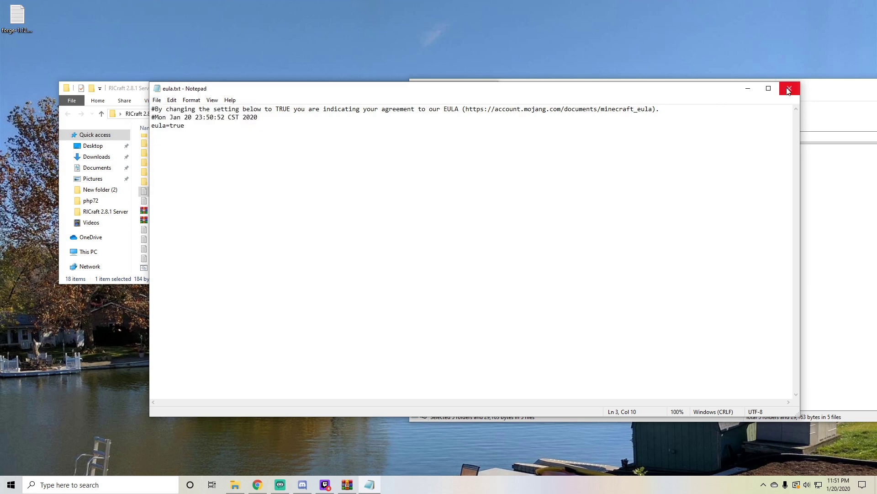
pyautogui.click(789, 88)
# - Start the server with run.bat and let it generate the world and its configuration files
pyautogui.doubleClick(160, 268)
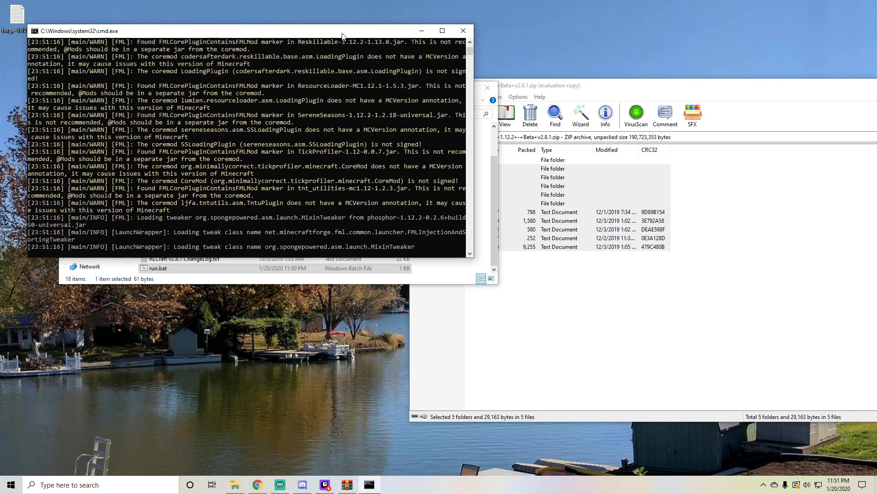
pyautogui.moveTo(341, 36); pyautogui.dragTo(469, 61)
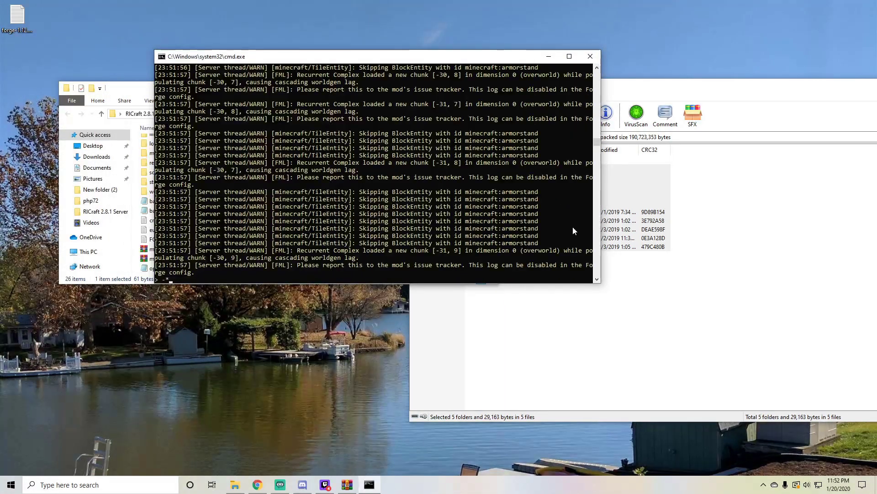
pyautogui.moveTo(596, 146); pyautogui.dragTo(520, 162)
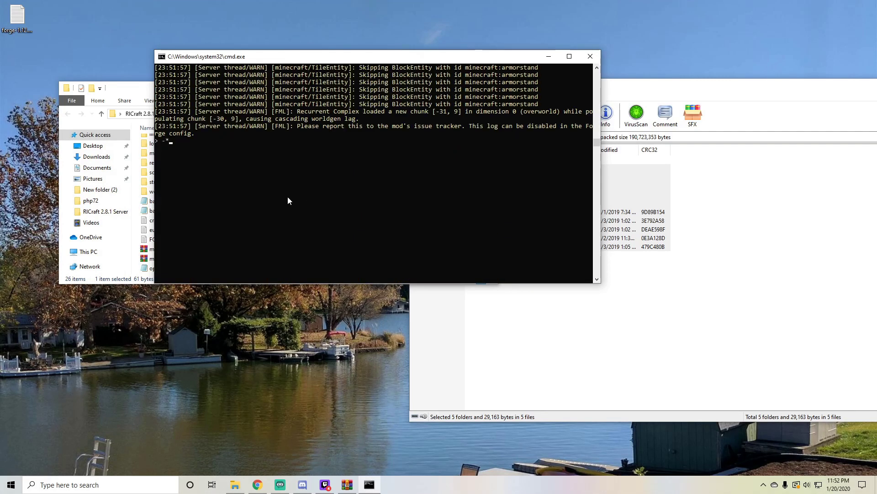
# - Shut down the server with the stop command and dismiss the paused console
pyautogui.write('stop')
pyautogui.press('Return')
pyautogui.write('stop')
pyautogui.press('Return')
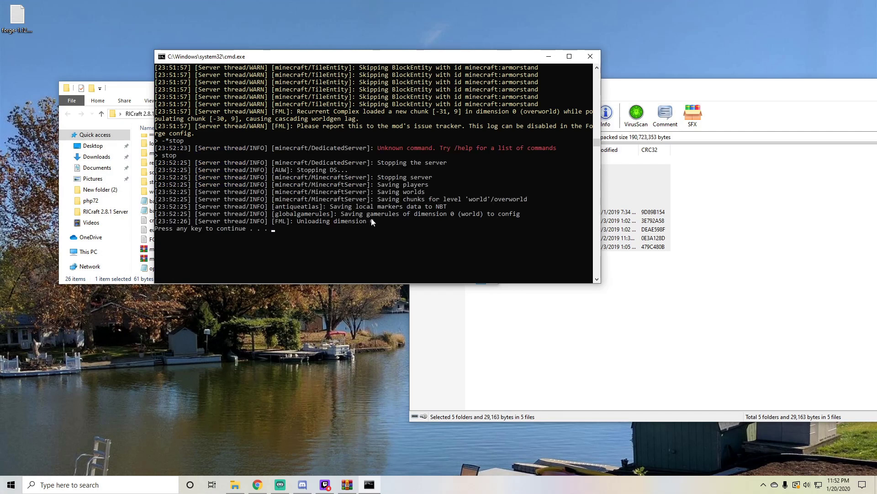
pyautogui.press('Return')
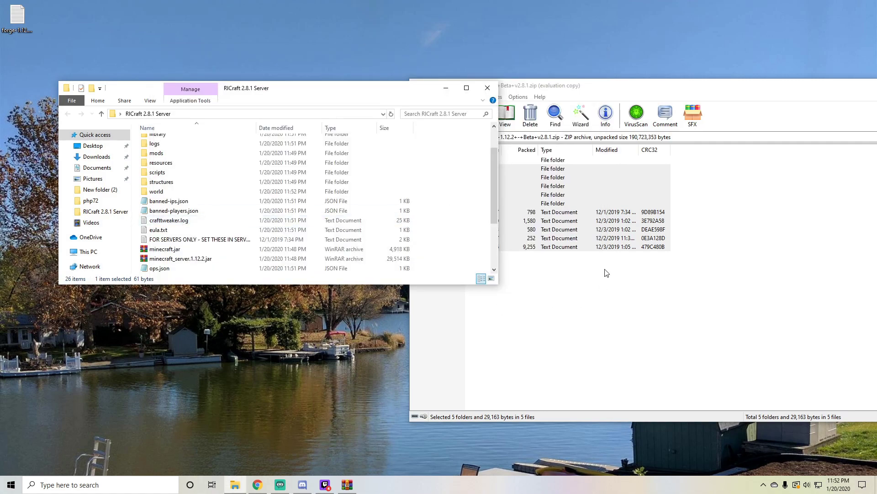
# - Close the RLCraft server pack archive and open the FOR SERVERS ONLY text file with the recommended settings
pyautogui.moveTo(590, 89); pyautogui.dragTo(411, 94)
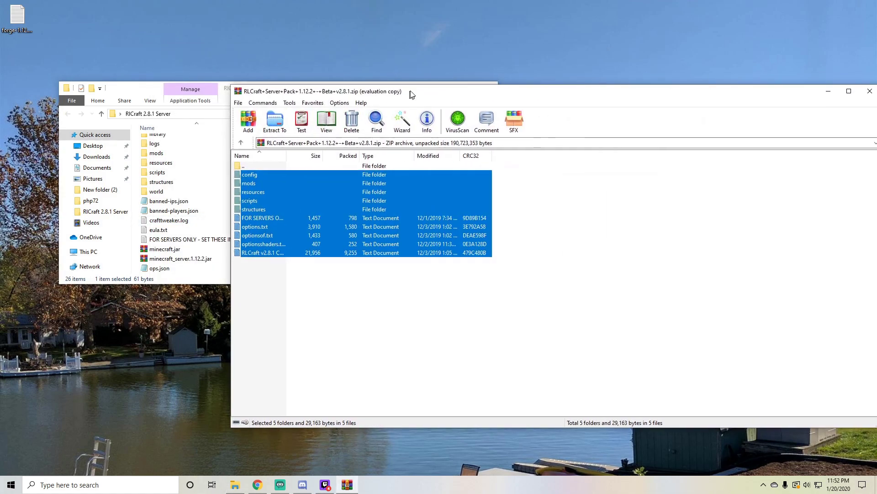
pyautogui.click(870, 91)
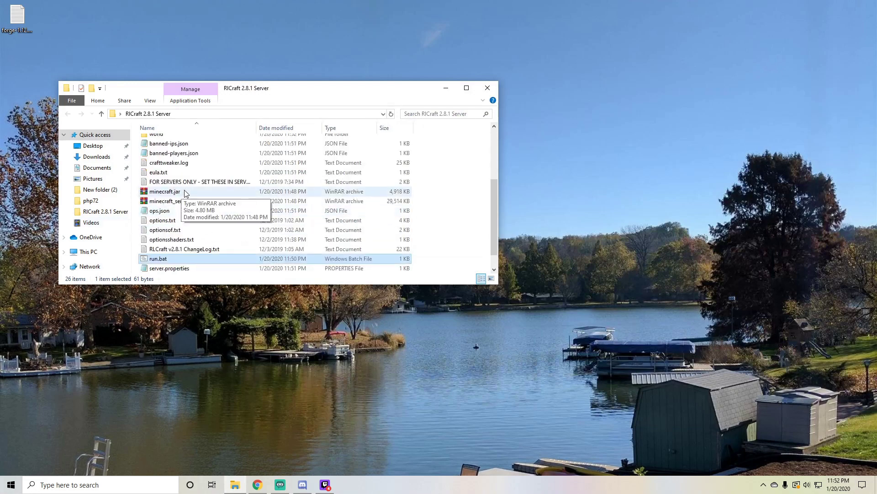
pyautogui.scroll(-1, 204, 169)
pyautogui.doubleClick(204, 163)
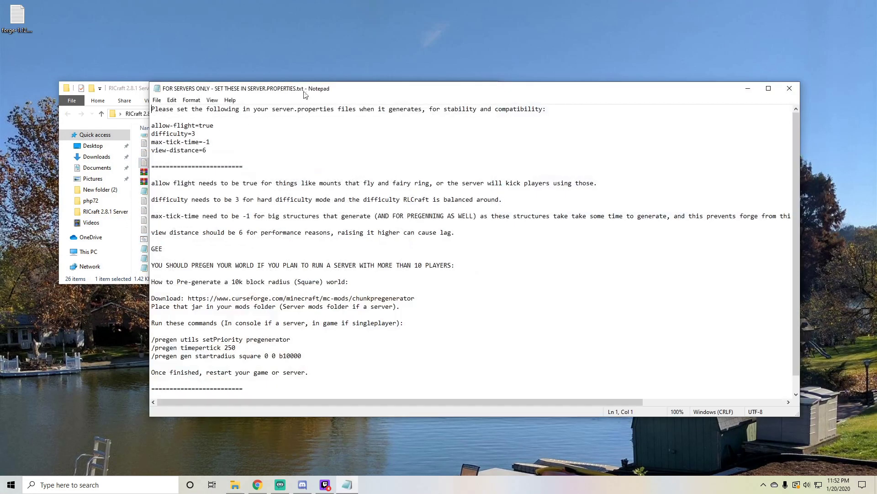
pyautogui.moveTo(305, 89); pyautogui.dragTo(529, 61)
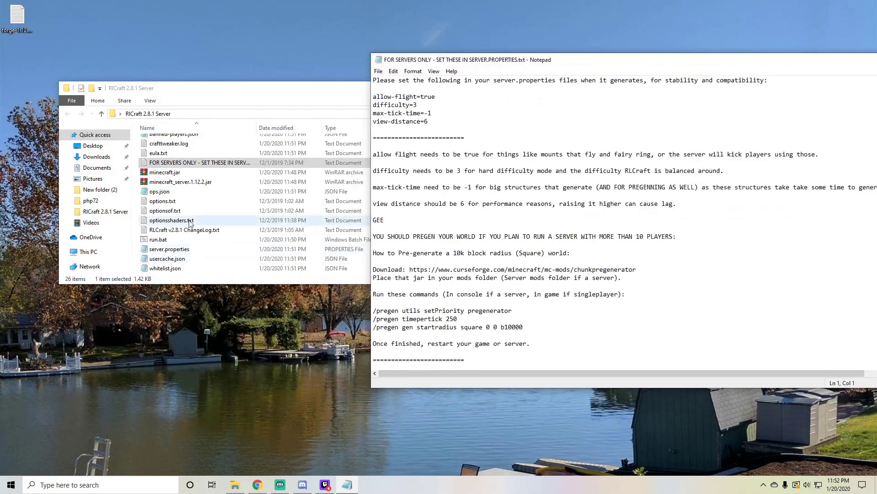
pyautogui.moveTo(449, 81); pyautogui.dragTo(569, 81)
pyautogui.click(425, 105)
# - Open server.properties and arrange it side by side with the recommended settings file
pyautogui.doubleClick(169, 249)
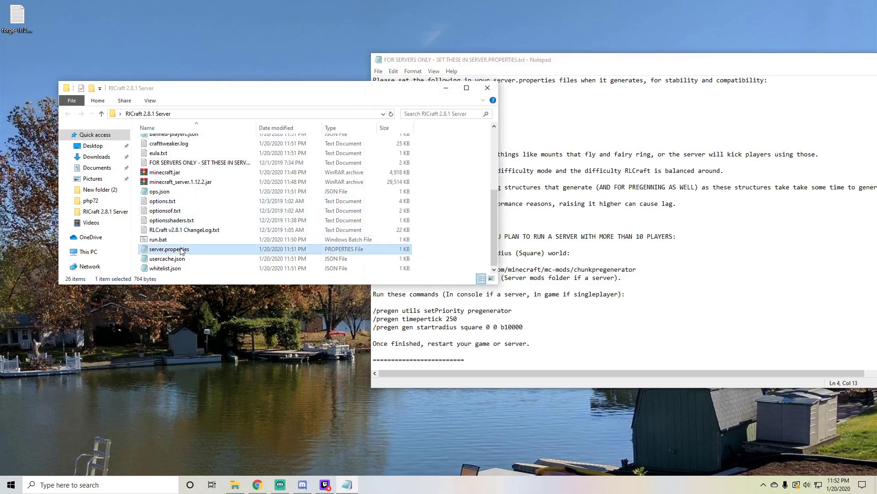
pyautogui.moveTo(379, 91); pyautogui.dragTo(0, 176)
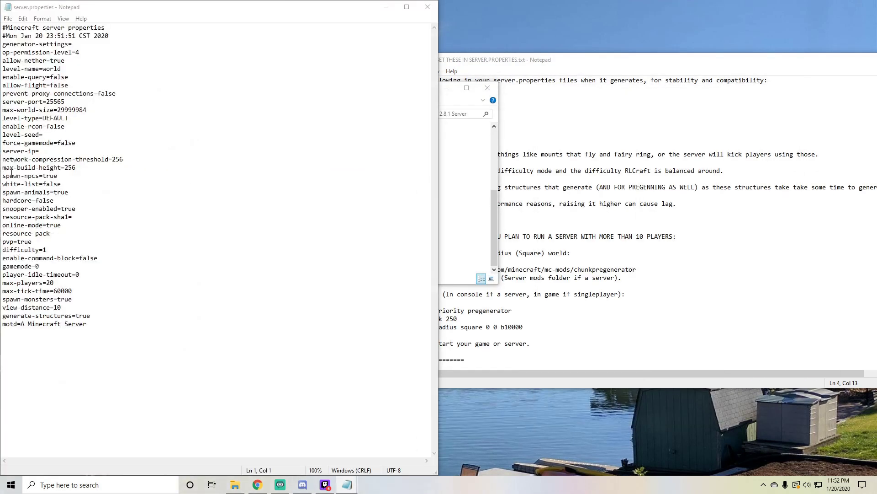
pyautogui.click(743, 122)
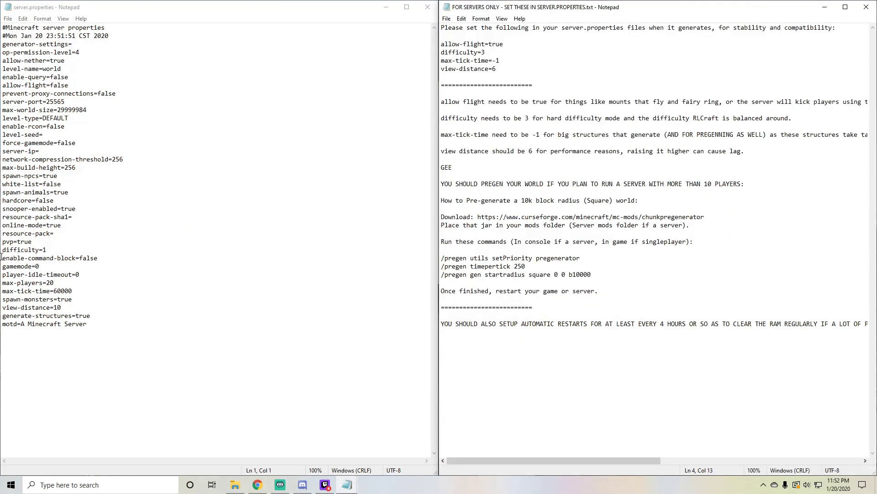
# - In server.properties, set motd to "PsyVex Tutorial", view-distance to 5 and max-tick-time to -1
pyautogui.moveTo(99, 328); pyautogui.dragTo(26, 325)
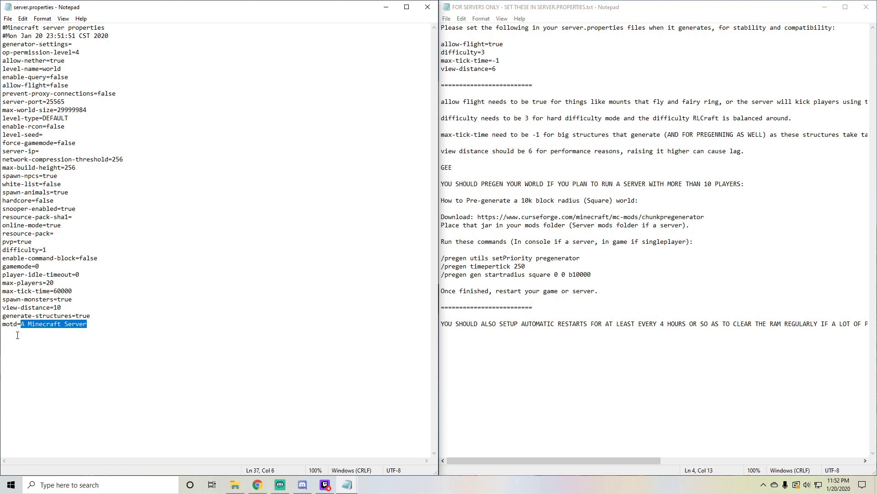
pyautogui.write('PsyVex Tutorial')
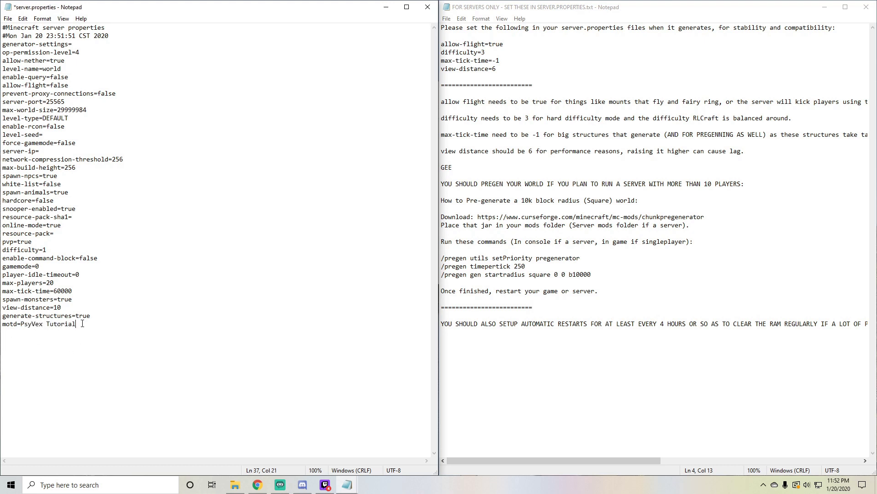
pyautogui.moveTo(62, 307); pyautogui.dragTo(55, 307)
pyautogui.press('BackSpace')
pyautogui.moveTo(76, 291); pyautogui.dragTo(55, 291)
pyautogui.write('-1')
# - Set difficulty to 3, allow-flight to true and enable-command-block to true in server.properties
pyautogui.moveTo(47, 250); pyautogui.dragTo(43, 250)
pyautogui.moveTo(68, 85); pyautogui.dragTo(51, 86)
pyautogui.write('true')
pyautogui.moveTo(98, 258); pyautogui.dragTo(80, 260)
pyautogui.write('t')
# - Set max-players to 12 in server.properties, then save and close the file
pyautogui.moveTo(58, 283); pyautogui.dragTo(45, 283)
pyautogui.write('1')
pyautogui.click(8, 18)
pyautogui.click(22, 60)
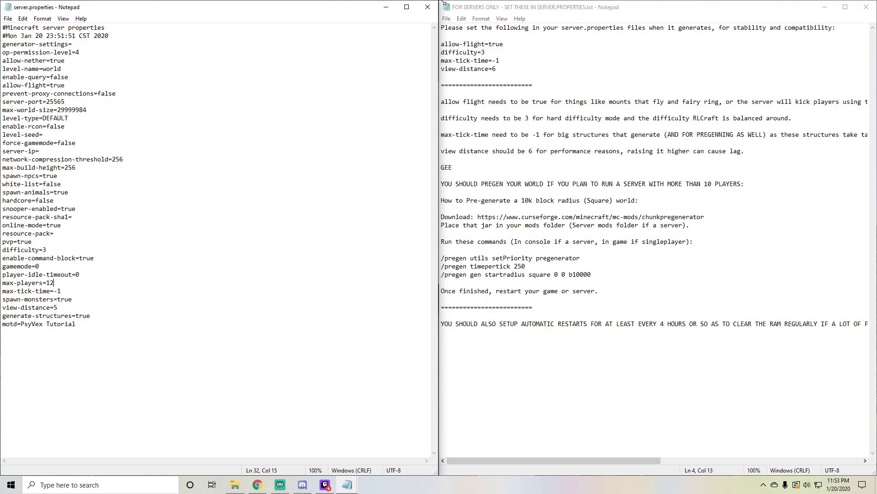
pyautogui.hotkey('alt', 'F4')
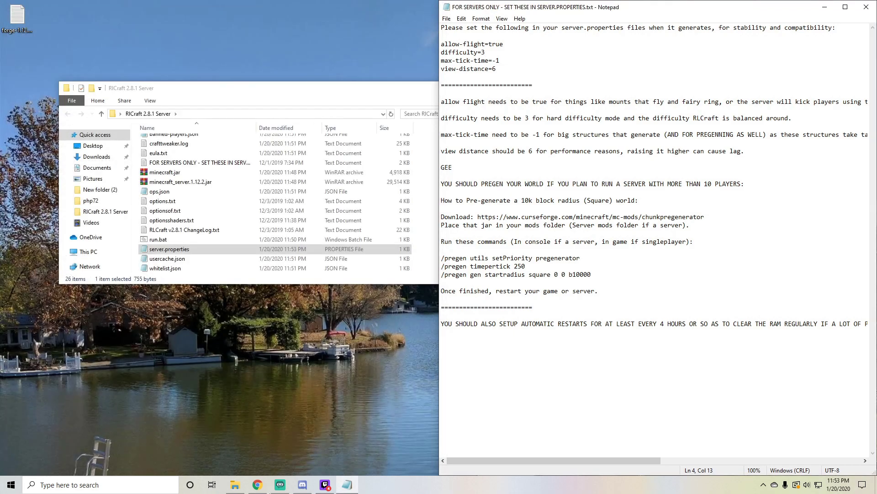
# - Switch to Chrome and search Google for "spongeforge 1.12.2" in a new tab
pyautogui.click(258, 485)
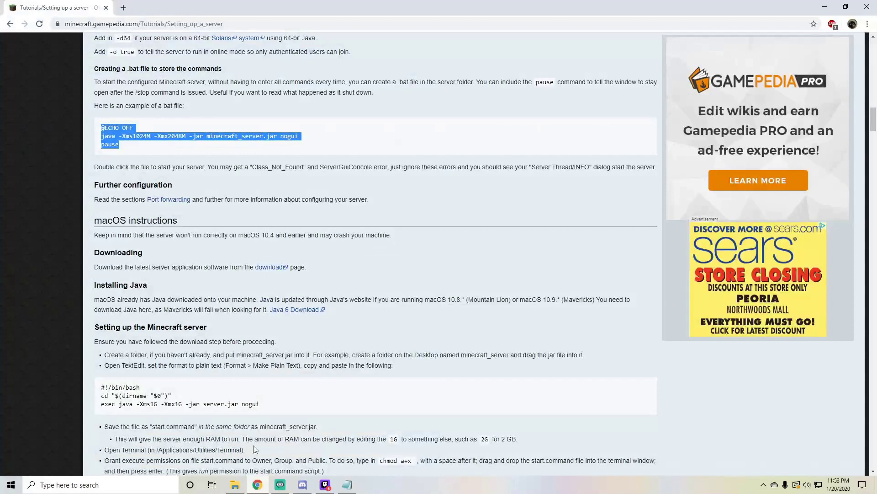
pyautogui.click(123, 8)
pyautogui.write('spongeforge')
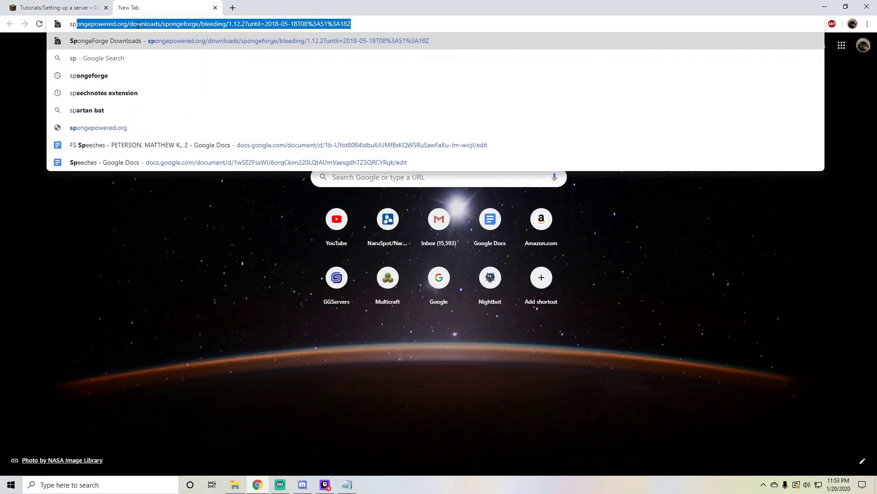
pyautogui.write(' 1')
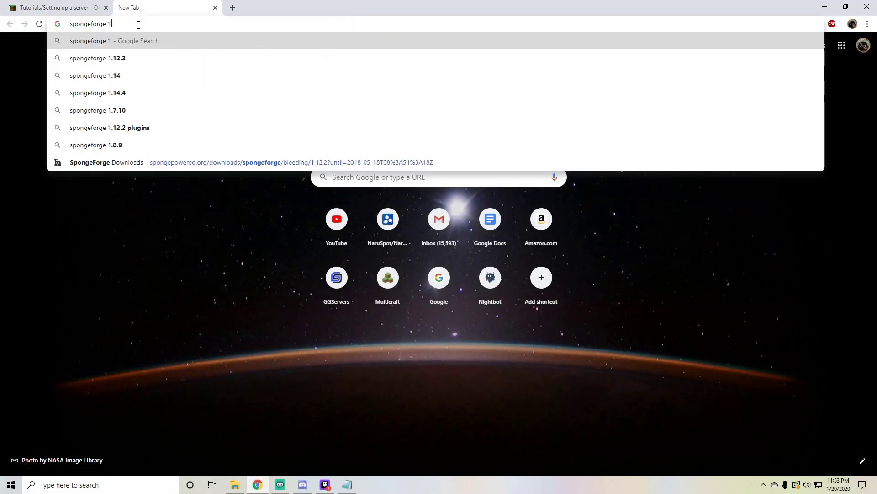
pyautogui.write('.12.2.')
pyautogui.press('Return')
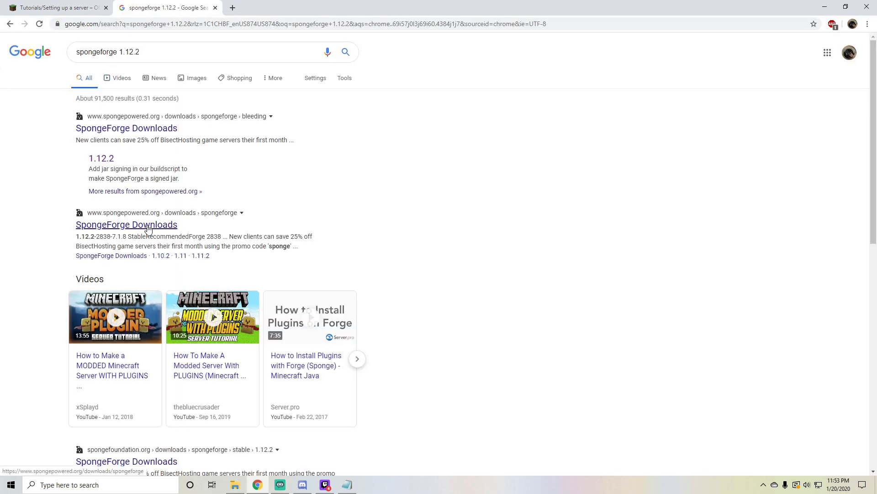
# - Open the general SpongeForge Downloads page from the results and download the recommended build 1.12.2-2838-7.1.8
pyautogui.click(148, 228)
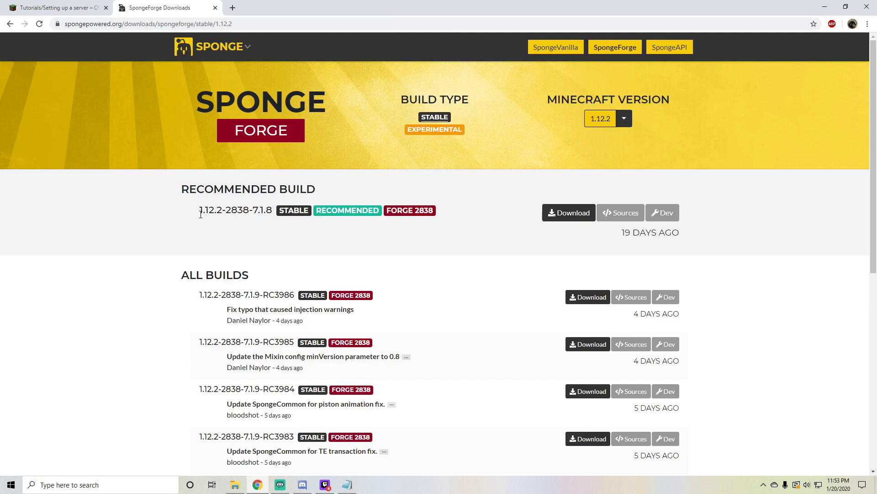
pyautogui.moveTo(200, 214); pyautogui.dragTo(271, 213)
pyautogui.click(280, 217)
pyautogui.click(570, 215)
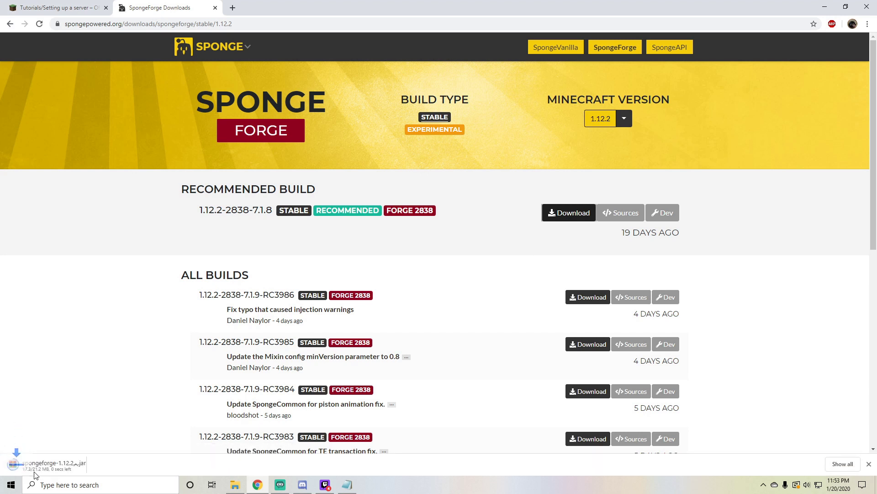
pyautogui.click(155, 467)
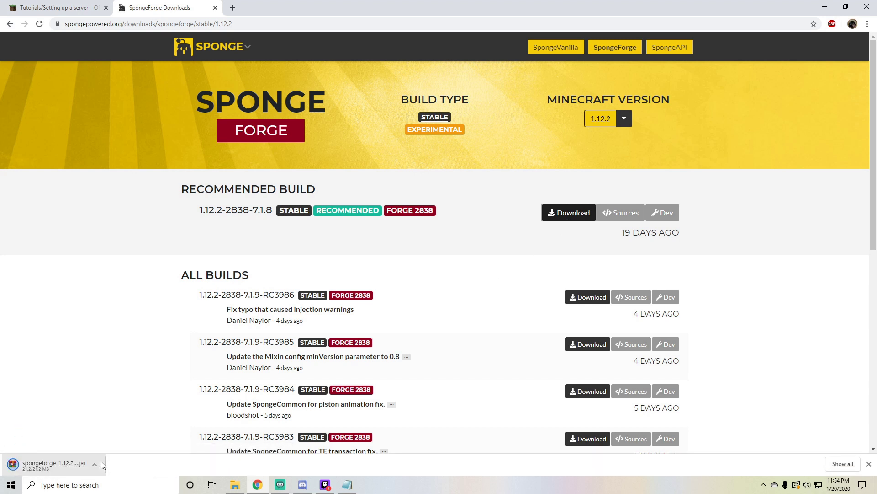